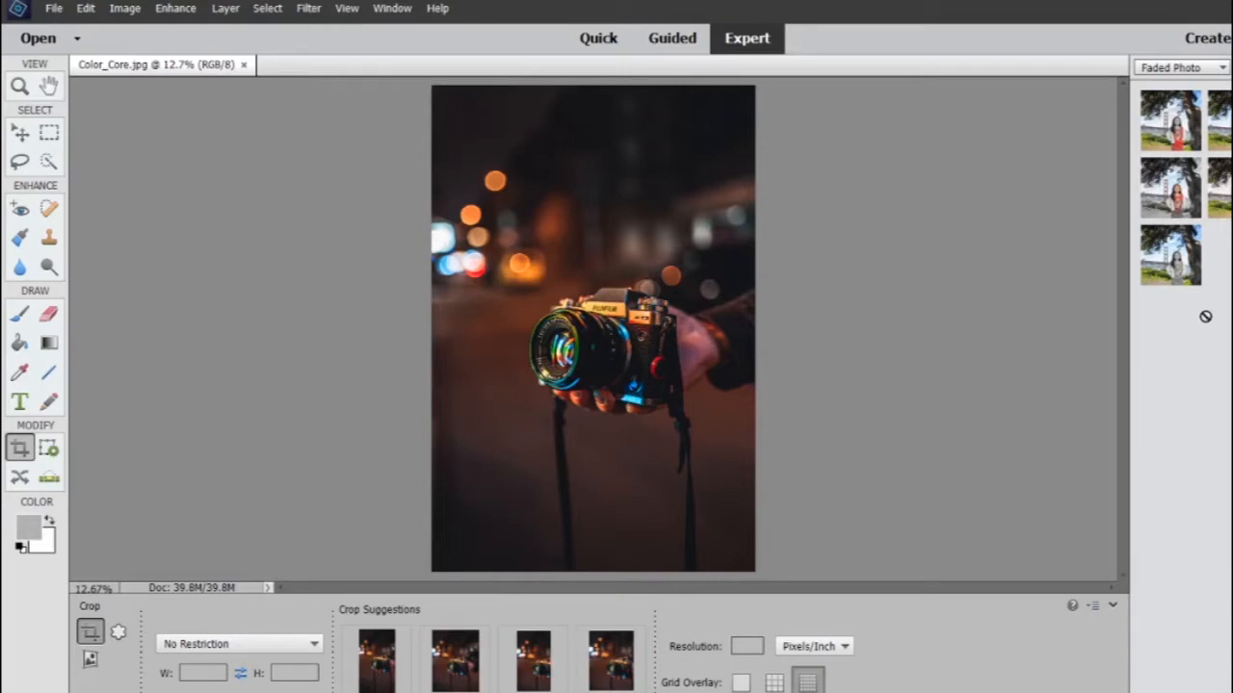
# - Try the Black and White Center effect from the Faded Photo set on the photo and undo it
pyautogui.click(1168, 114)
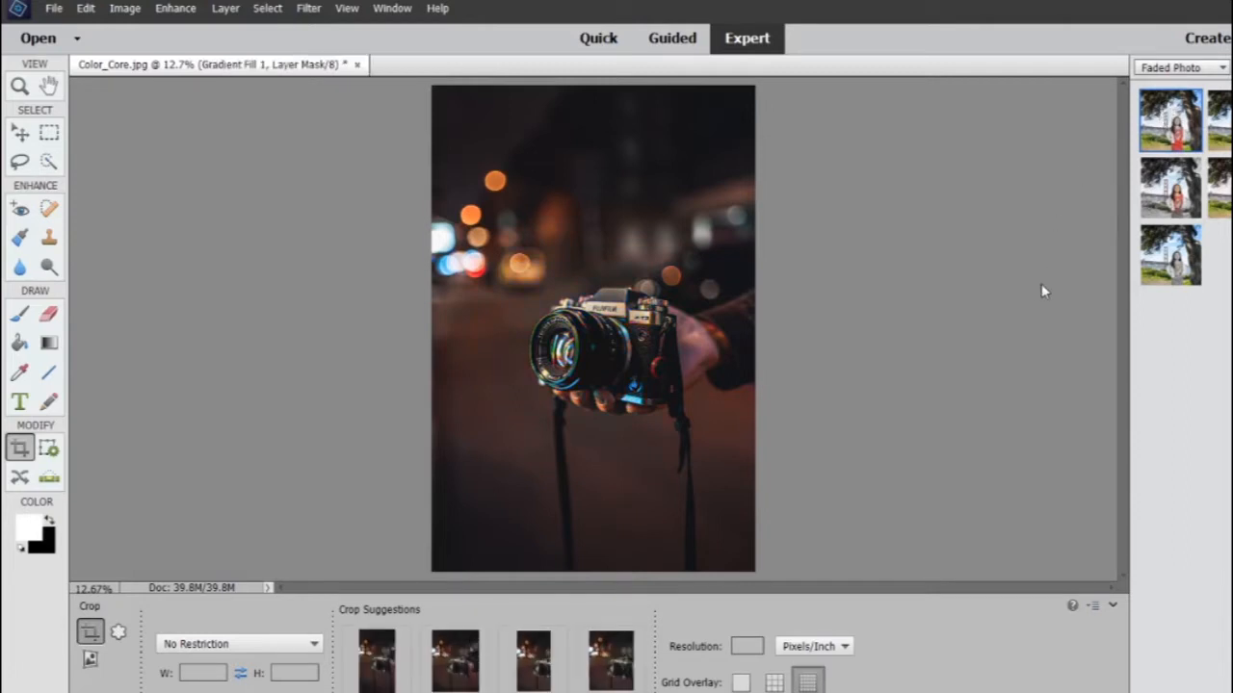
pyautogui.hotkey('ctrl', 'z')
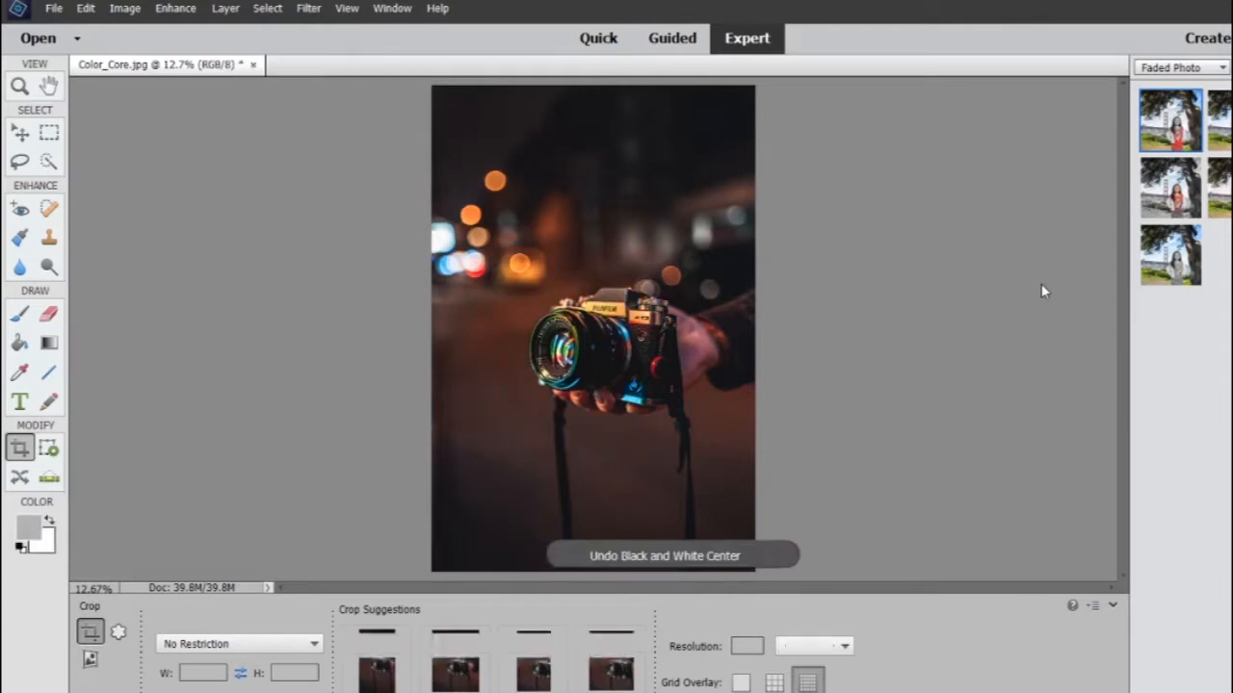
pyautogui.click(86, 8)
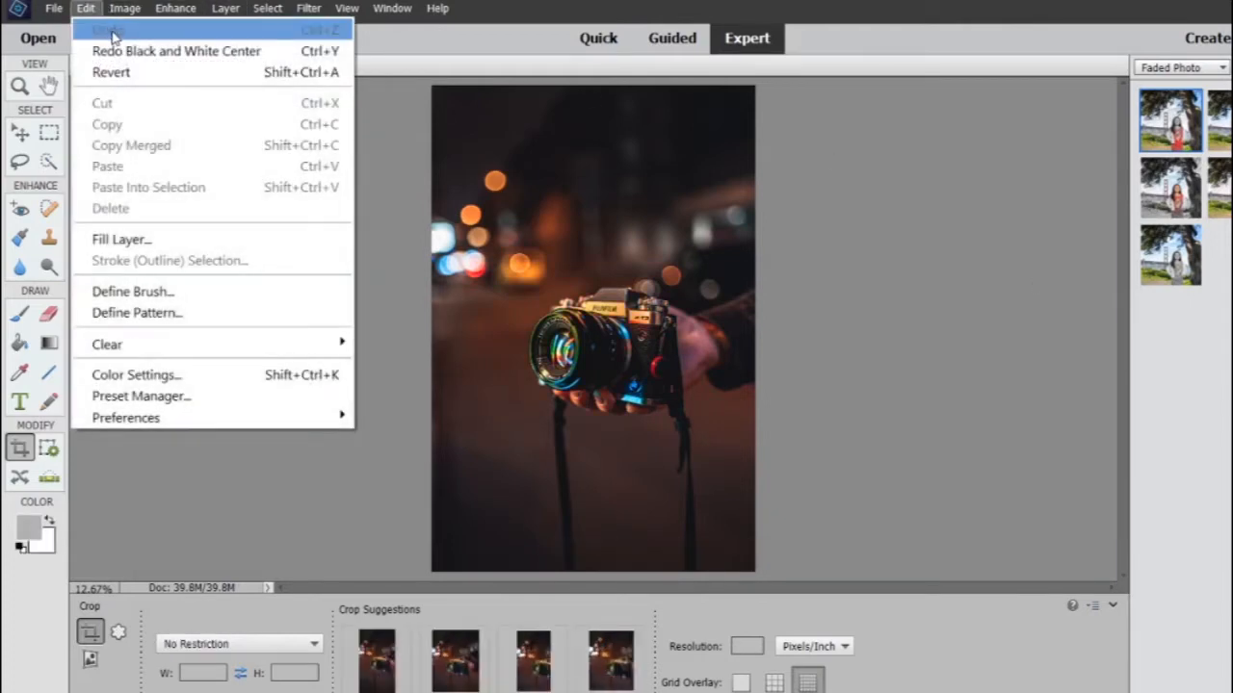
pyautogui.click(1172, 106)
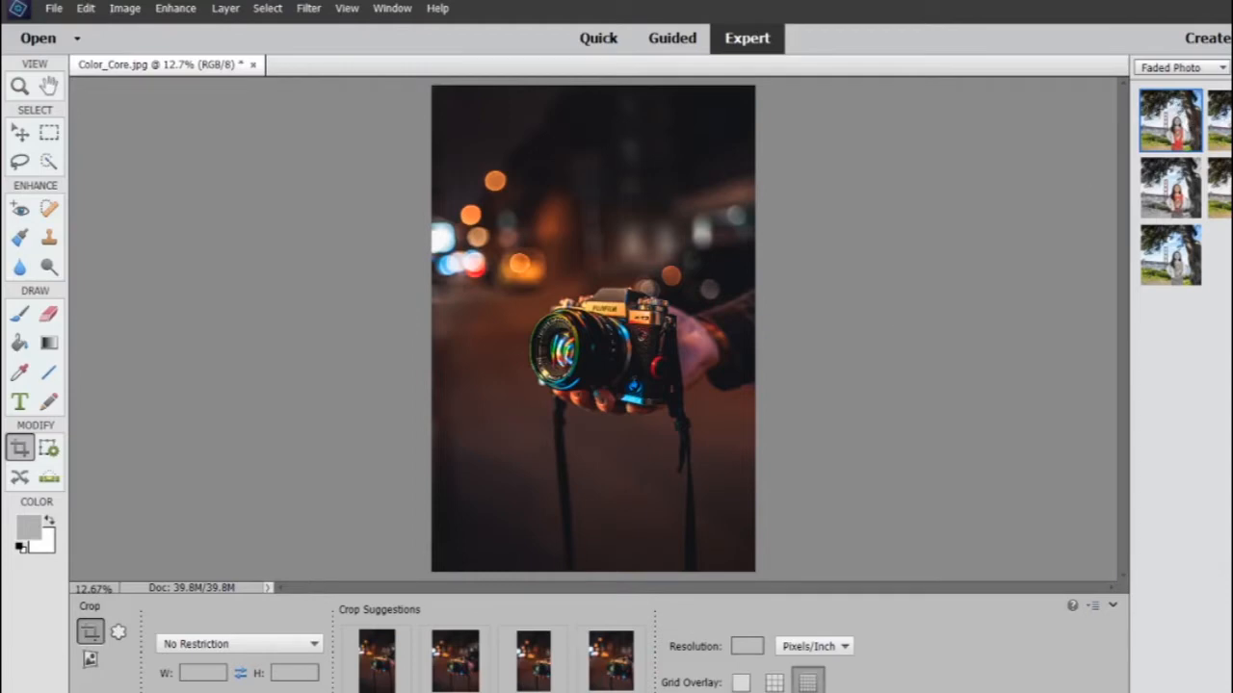
# - Stack Color Fade Horizontal, Color Fade Vertical and Desaturate Greens on the photo and undo all three effects
pyautogui.click(1224, 119)
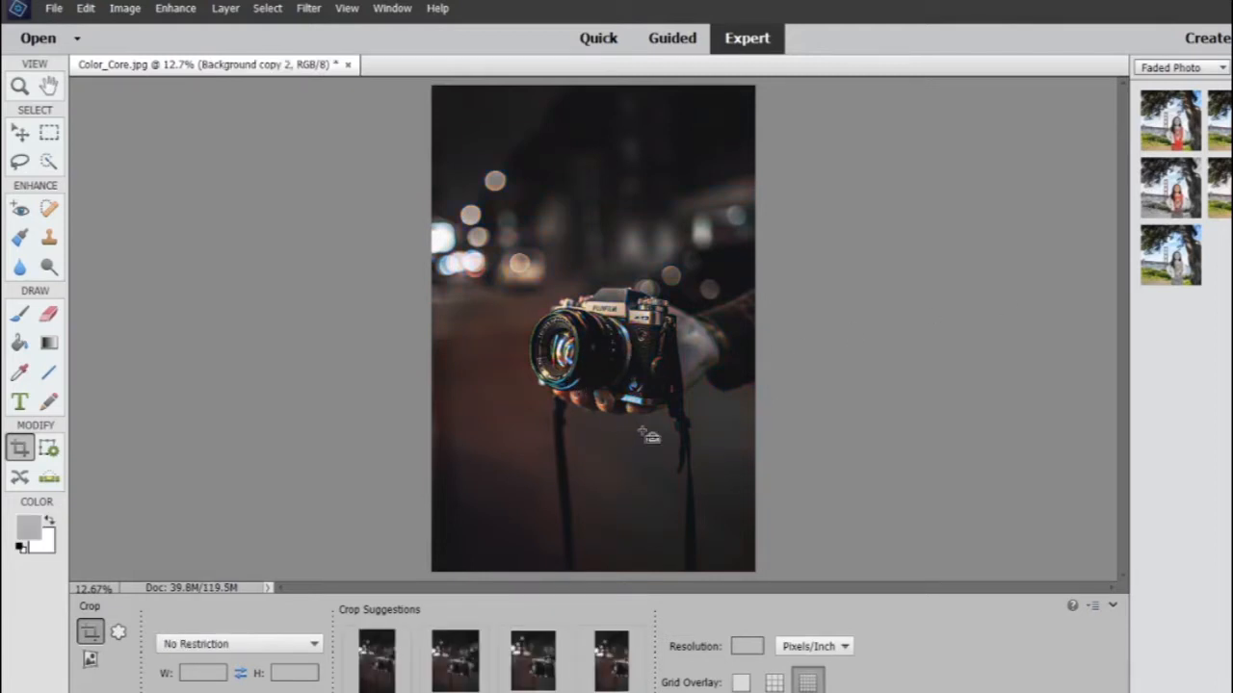
pyautogui.hotkey('ctrl', 'z')
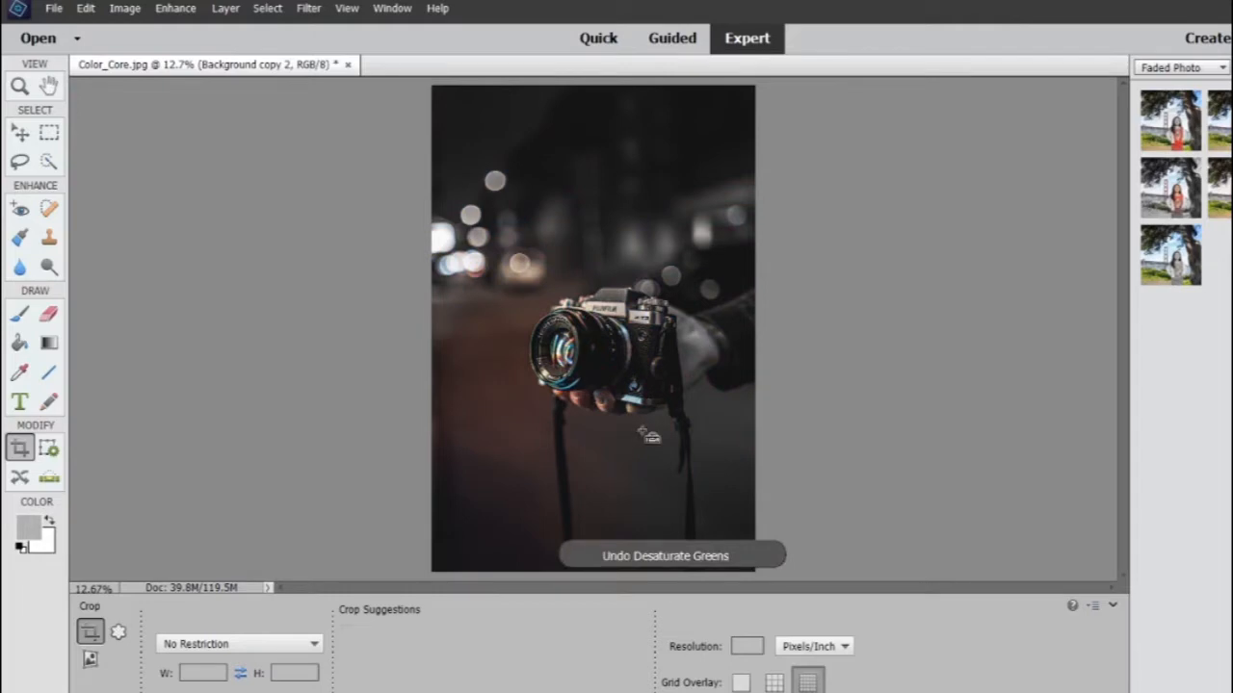
pyautogui.press('z')
pyautogui.hotkey('ctrl', 'z')
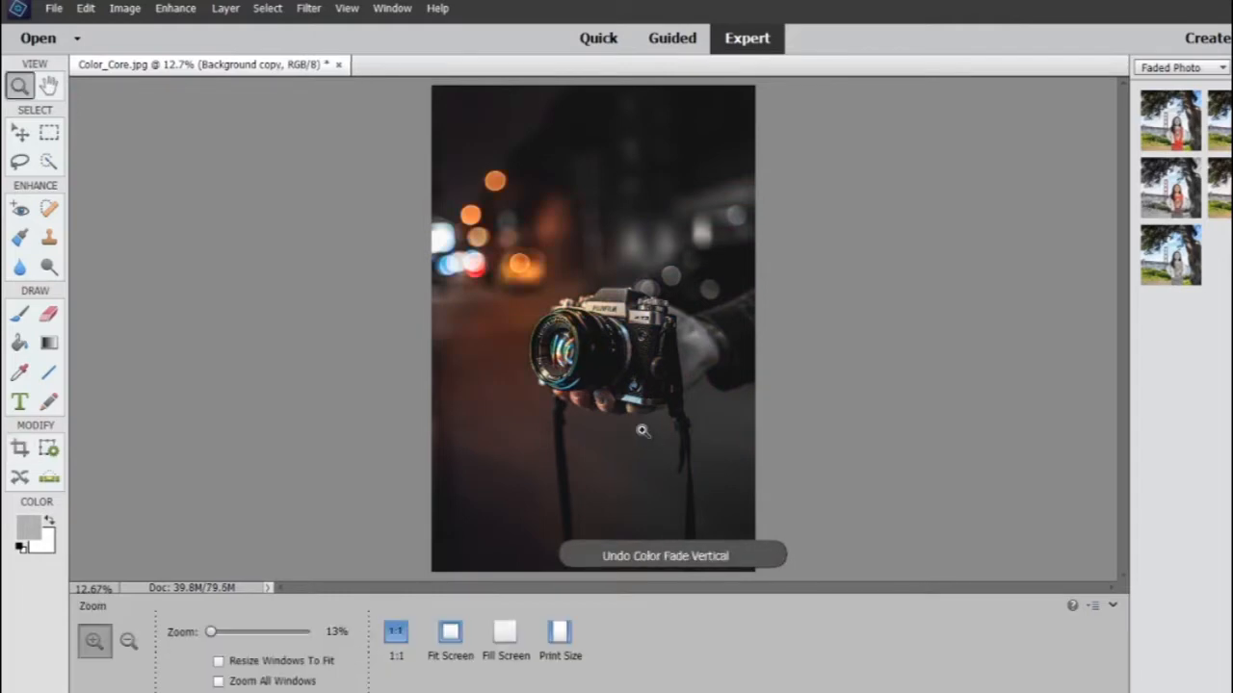
pyautogui.hotkey('ctrl', 'z')
pyautogui.hotkey('ctrl', 'z')
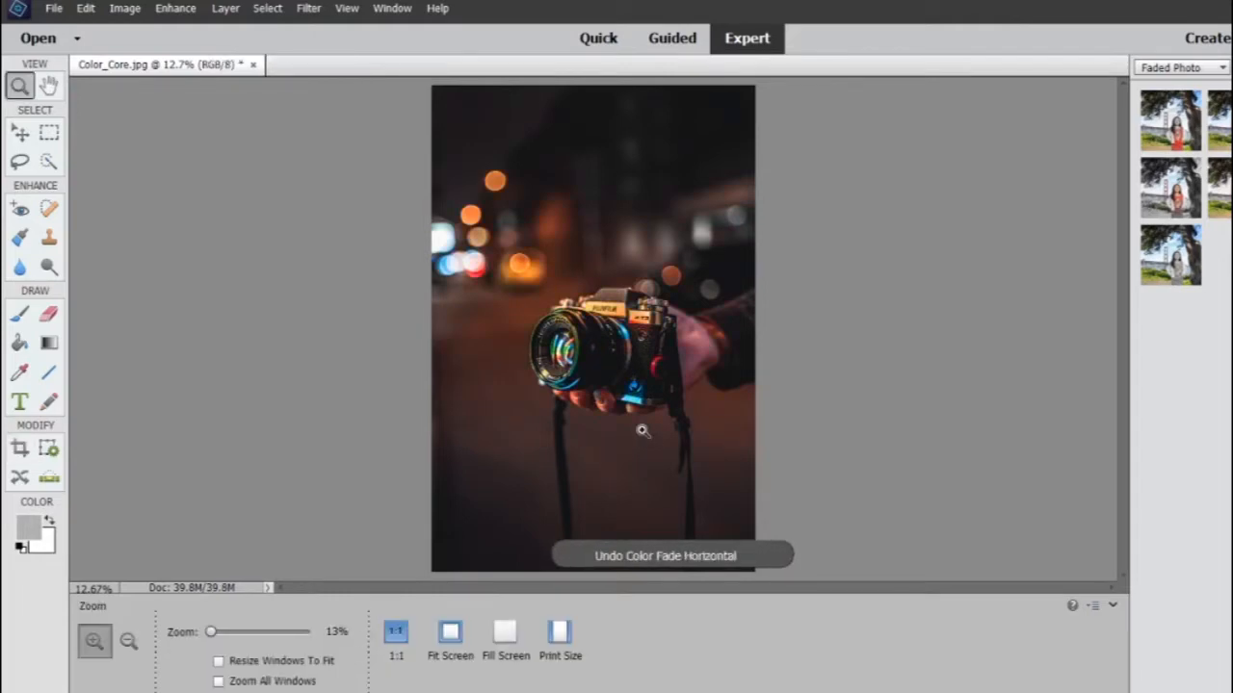
# - Try the Black and White Center and Color Fade Vertical effects on the photo one at a time, undoing each
pyautogui.click(1165, 118)
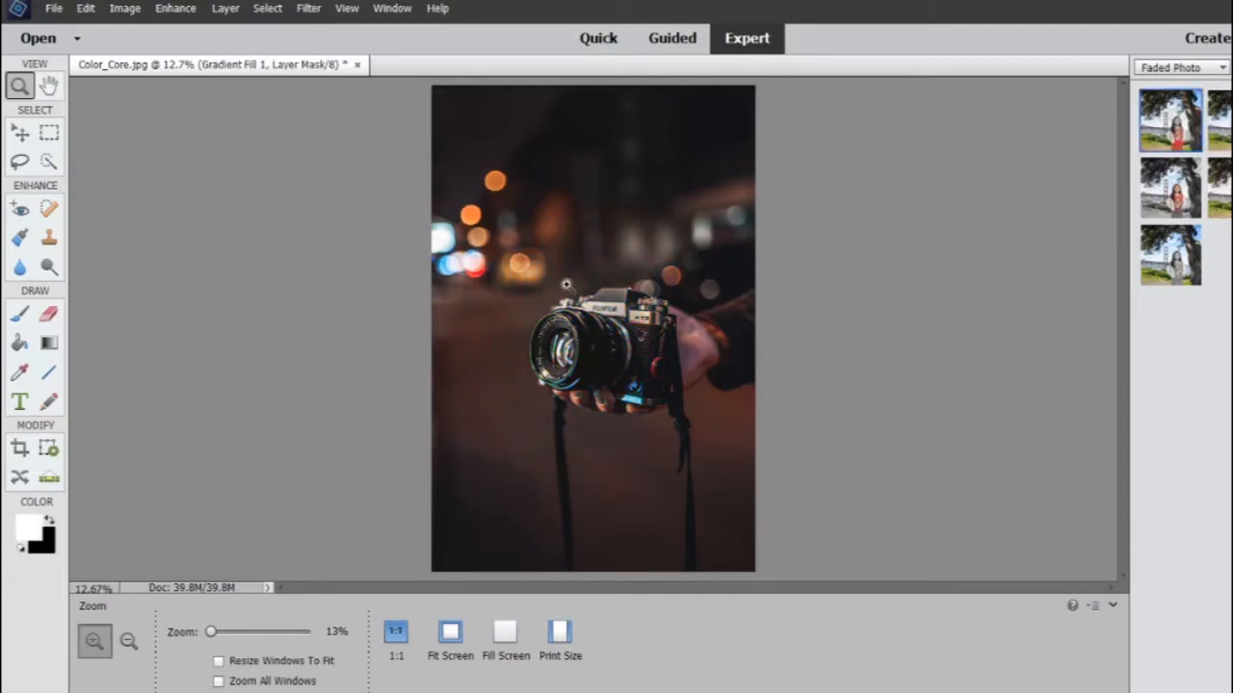
pyautogui.hotkey('ctrl', 'z')
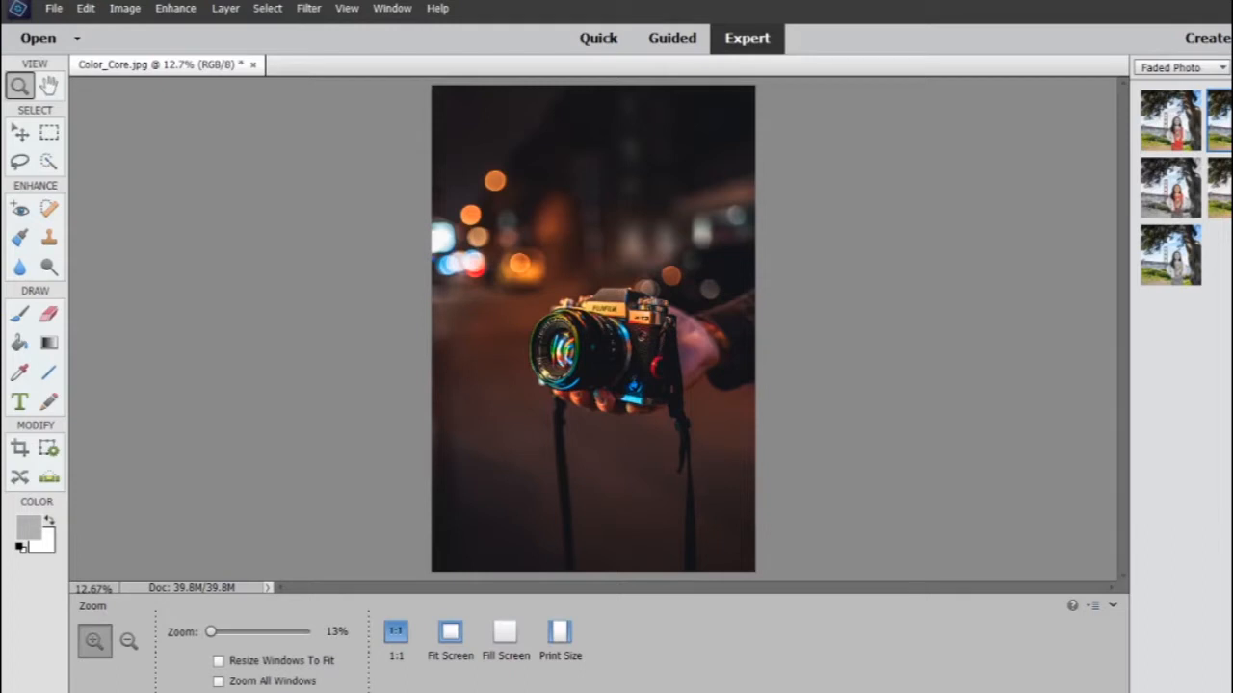
pyautogui.doubleClick(1218, 121)
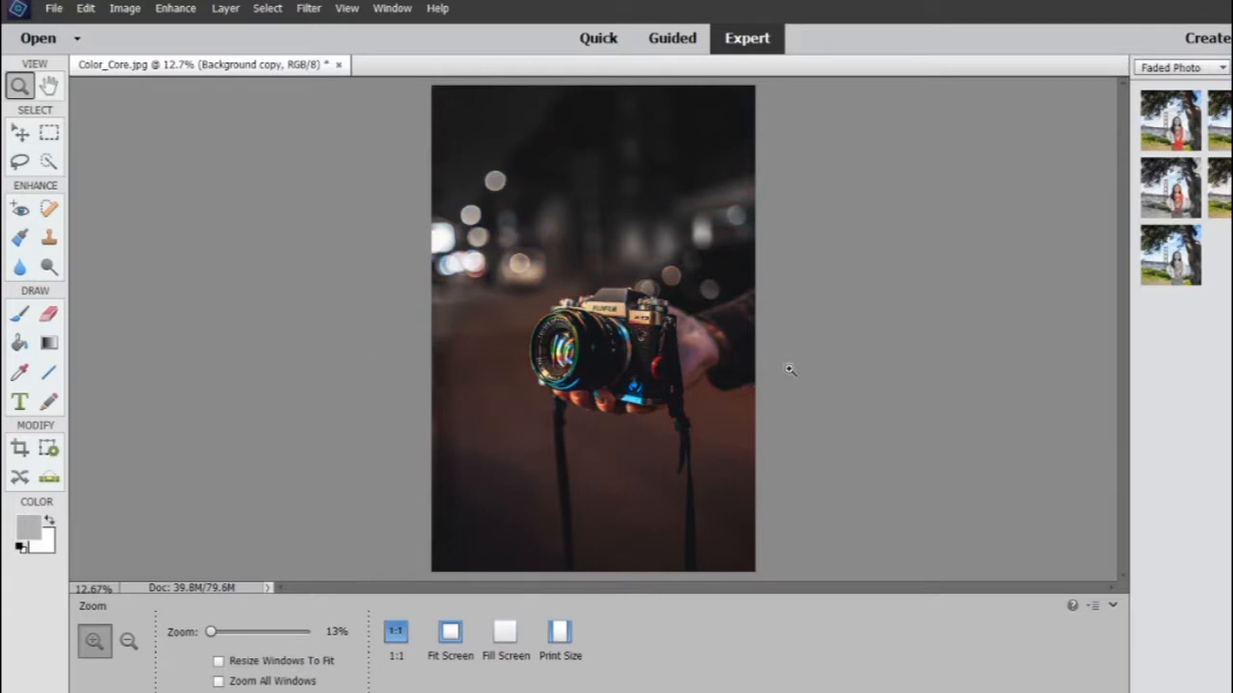
pyautogui.hotkey('ctrl', 'z')
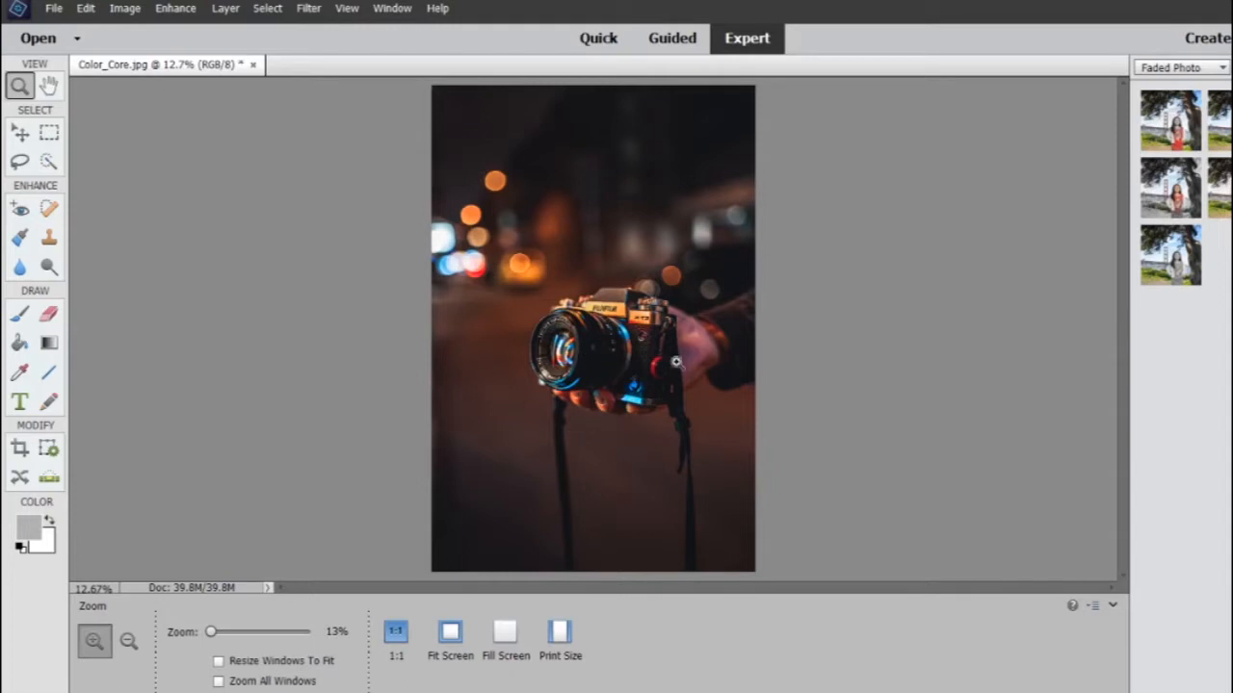
# - Try the Desaturate Greens, Desaturate Blues and Colorful Center effects on the photo one at a time, undoing each
pyautogui.hotkey('ctrl', 'z')
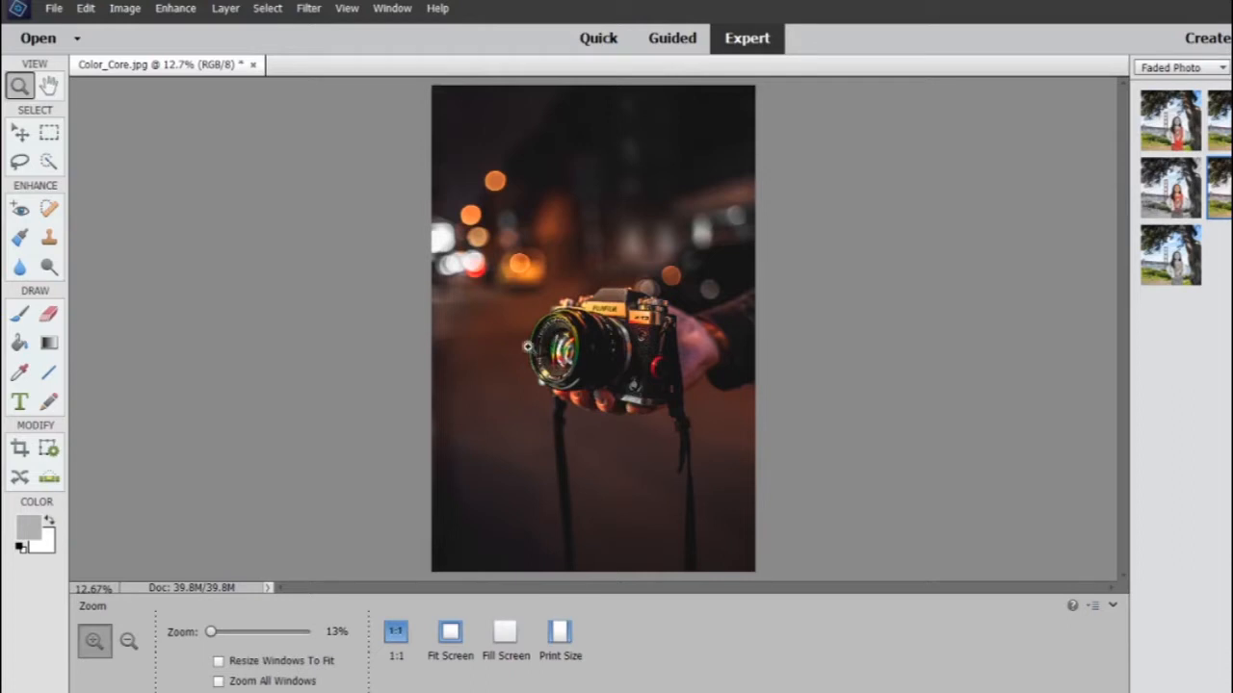
pyautogui.hotkey('ctrl', 'z')
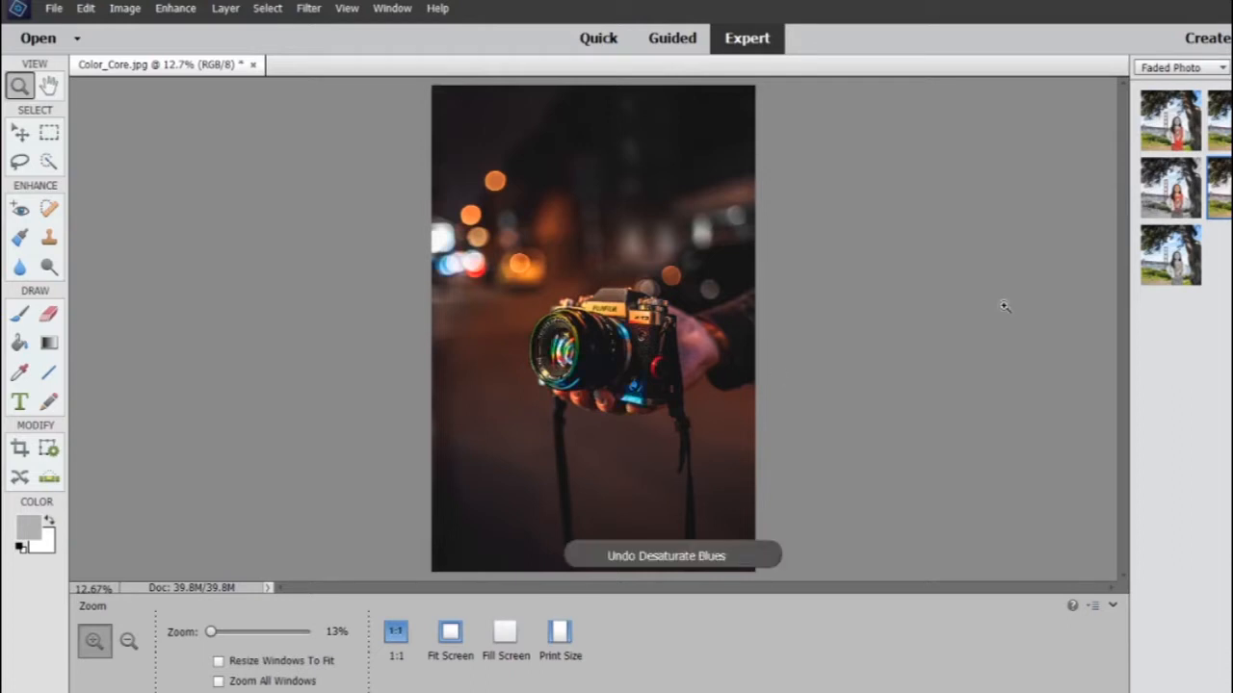
pyautogui.click(1172, 204)
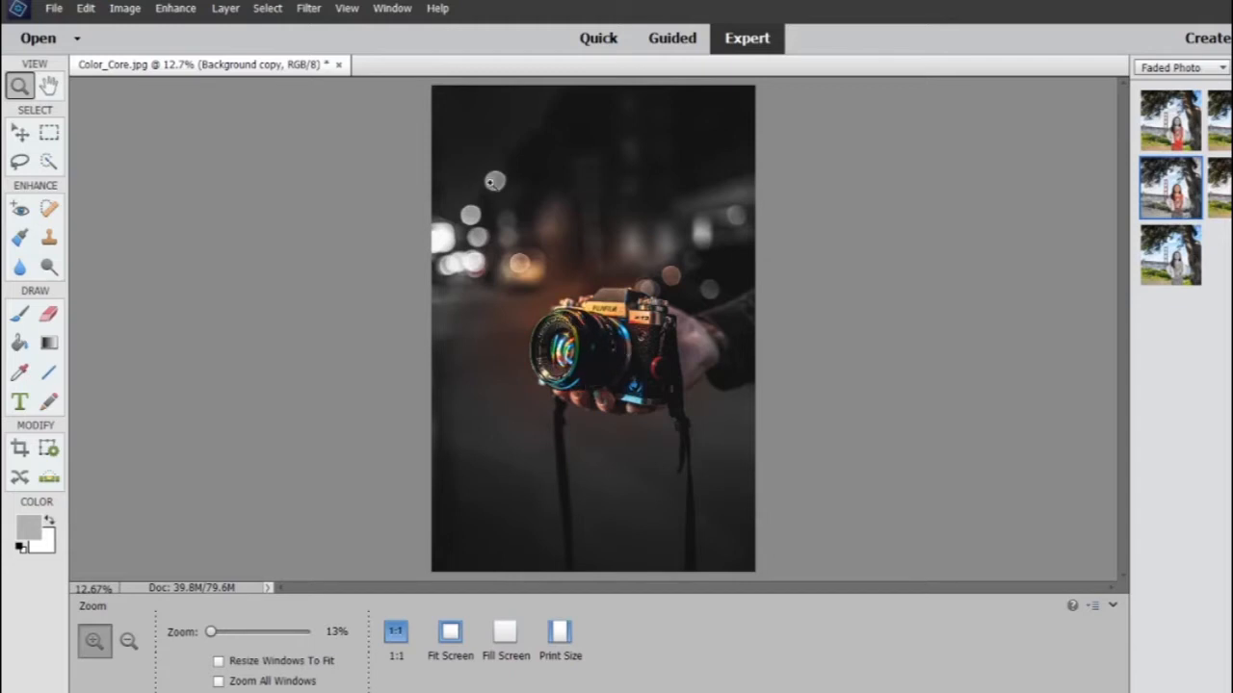
pyautogui.hotkey('ctrl', 'z')
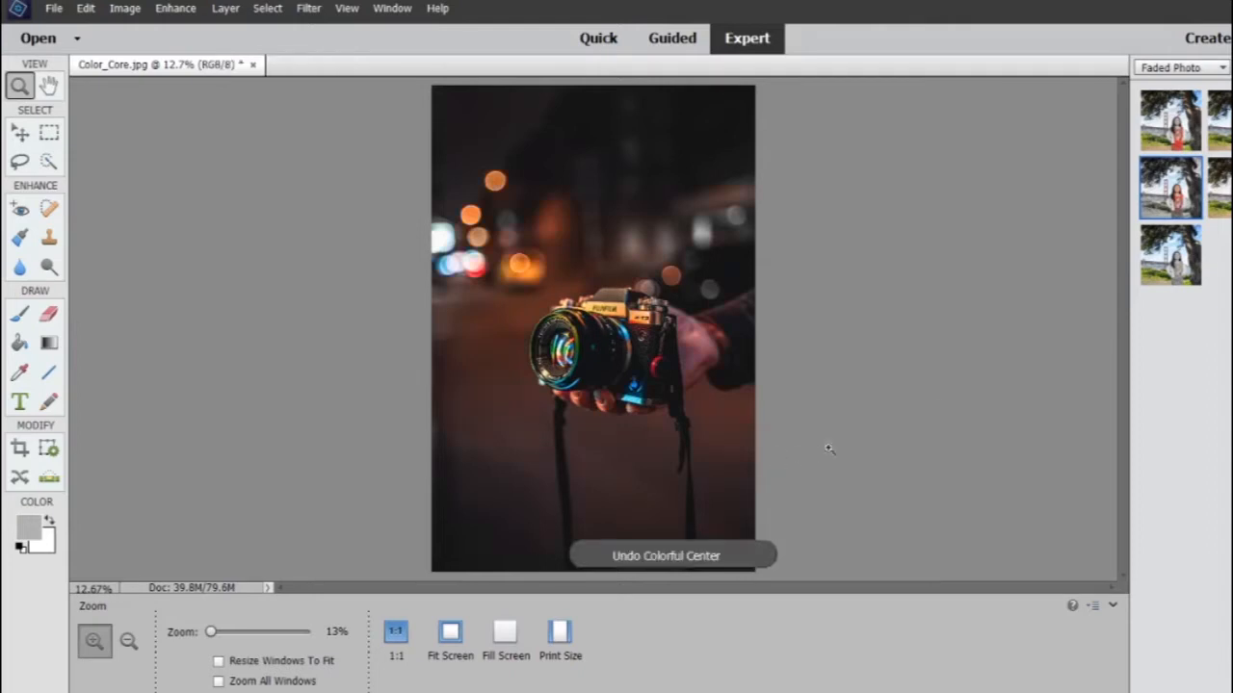
# - Try the Desaturate Reds effect from the Faded Photo set on the photo and undo it
pyautogui.click(1158, 274)
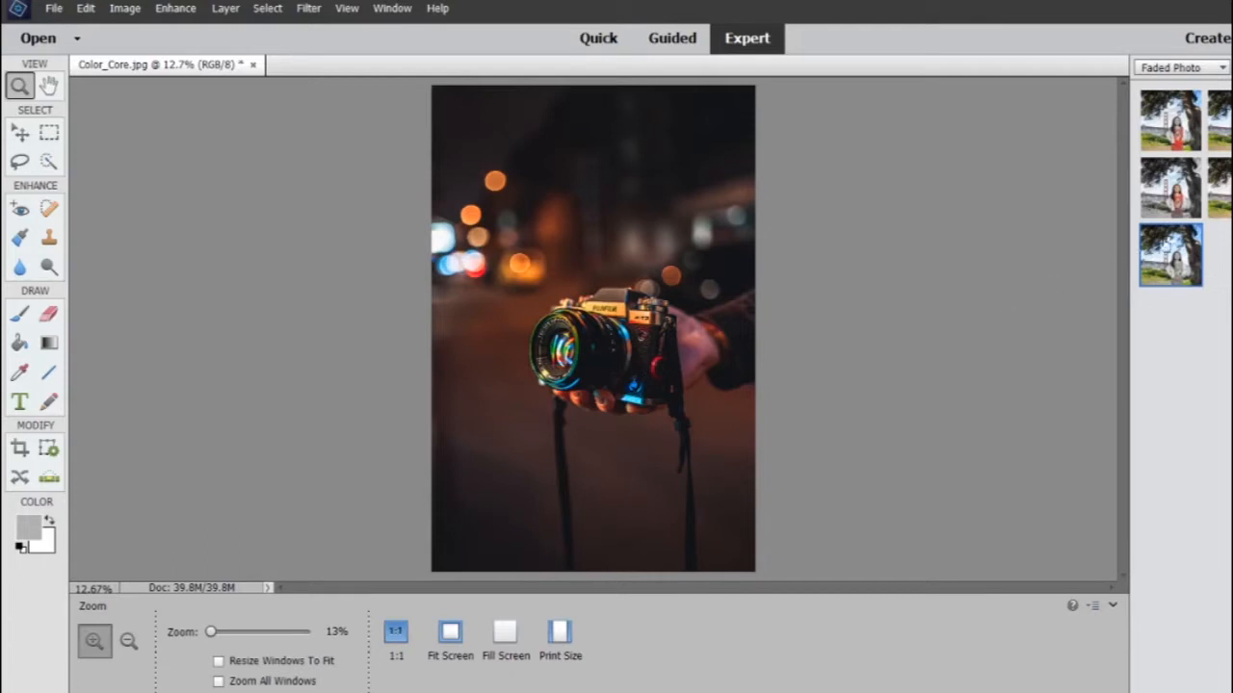
pyautogui.doubleClick(1171, 252)
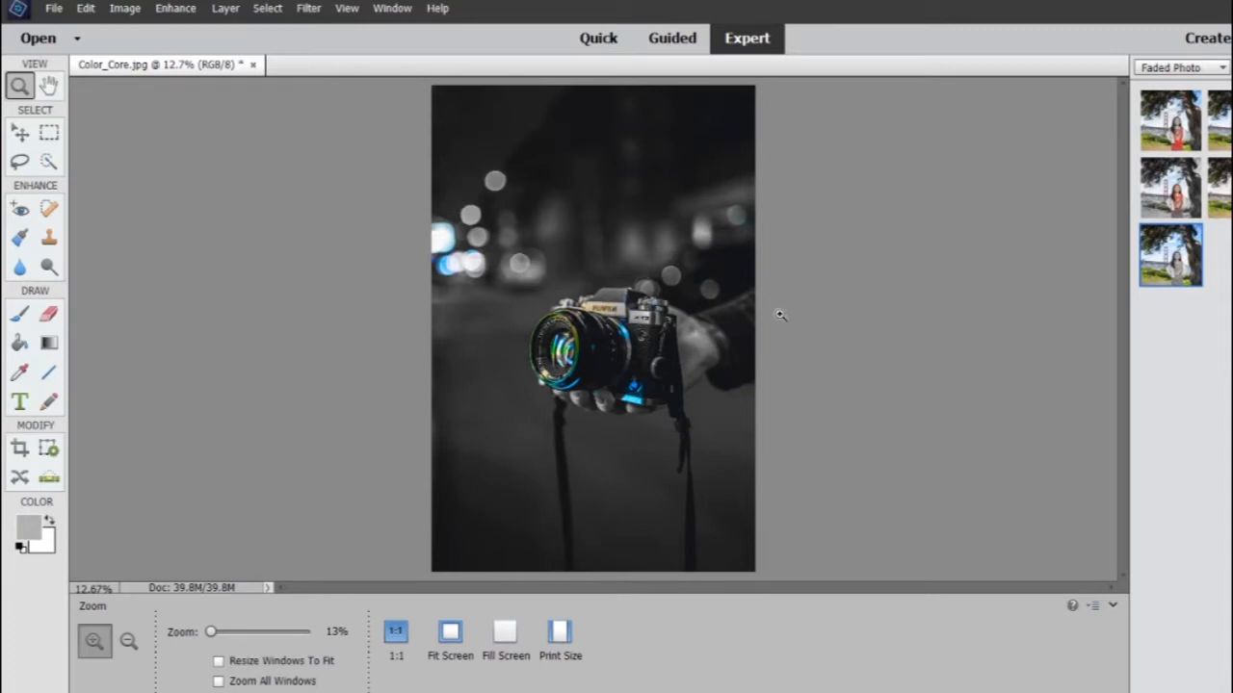
pyautogui.hotkey('ctrl', 'z')
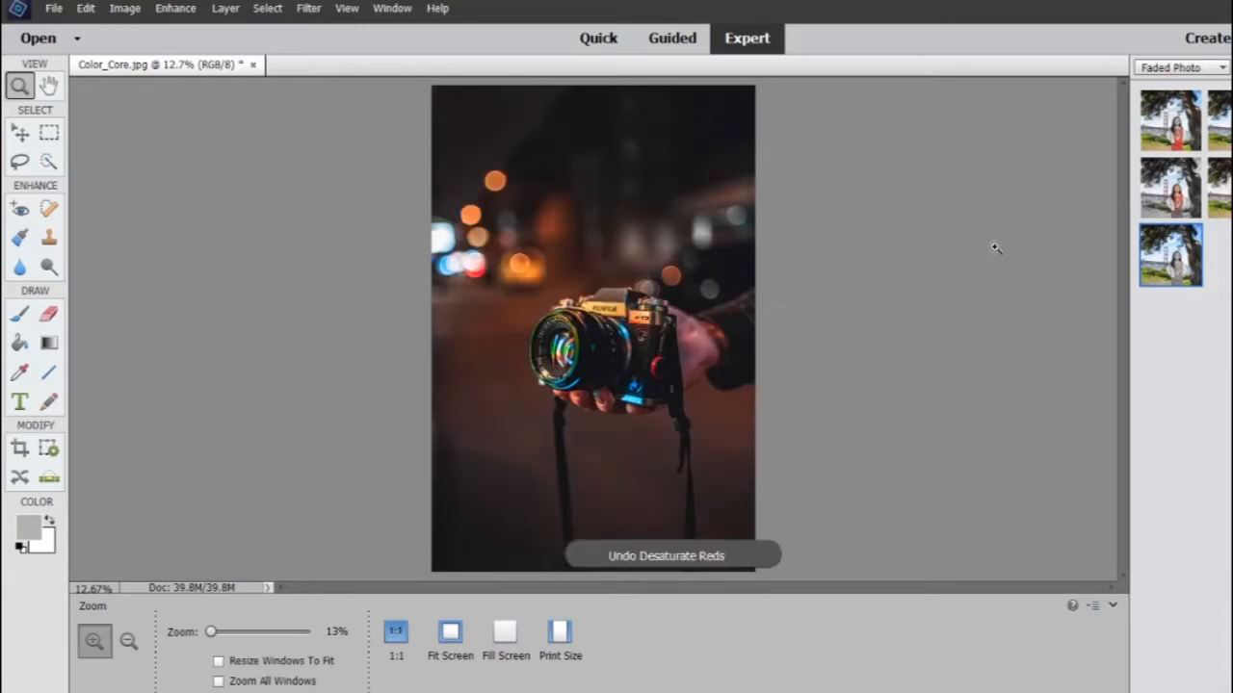
# - Show the Glow effects and try the Bloom Effect on the camera photo, undoing it
pyautogui.click(1210, 71)
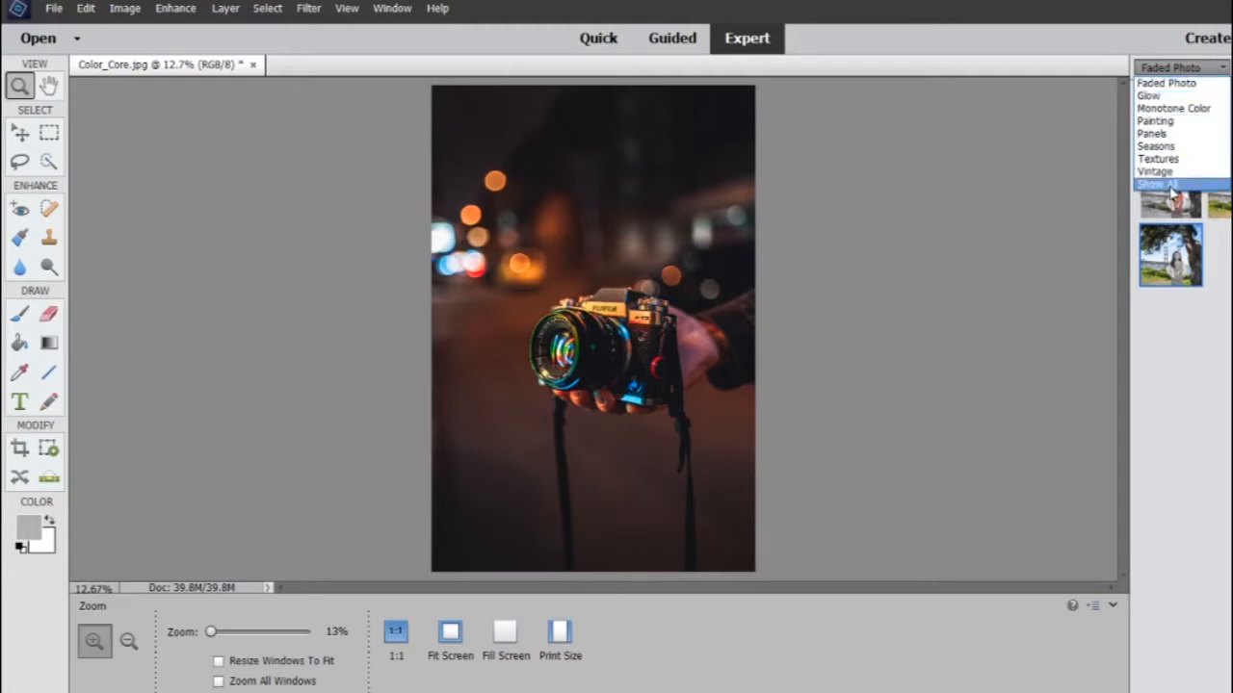
pyautogui.click(1166, 96)
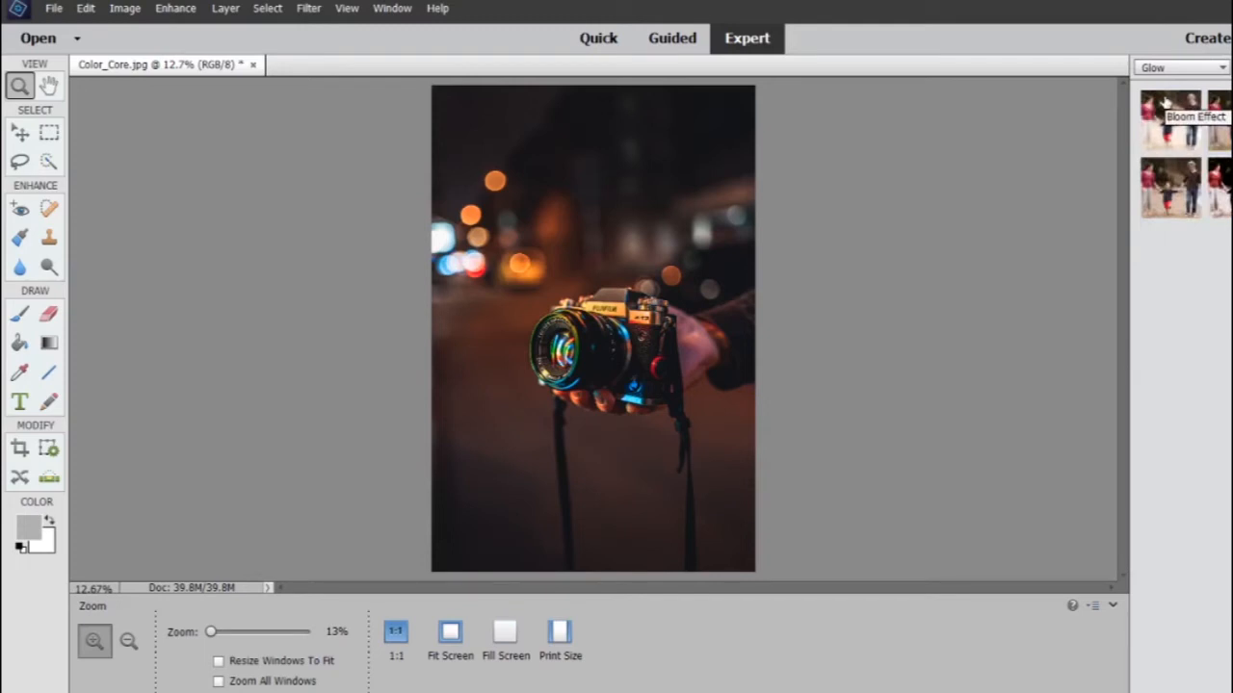
pyautogui.click(1165, 117)
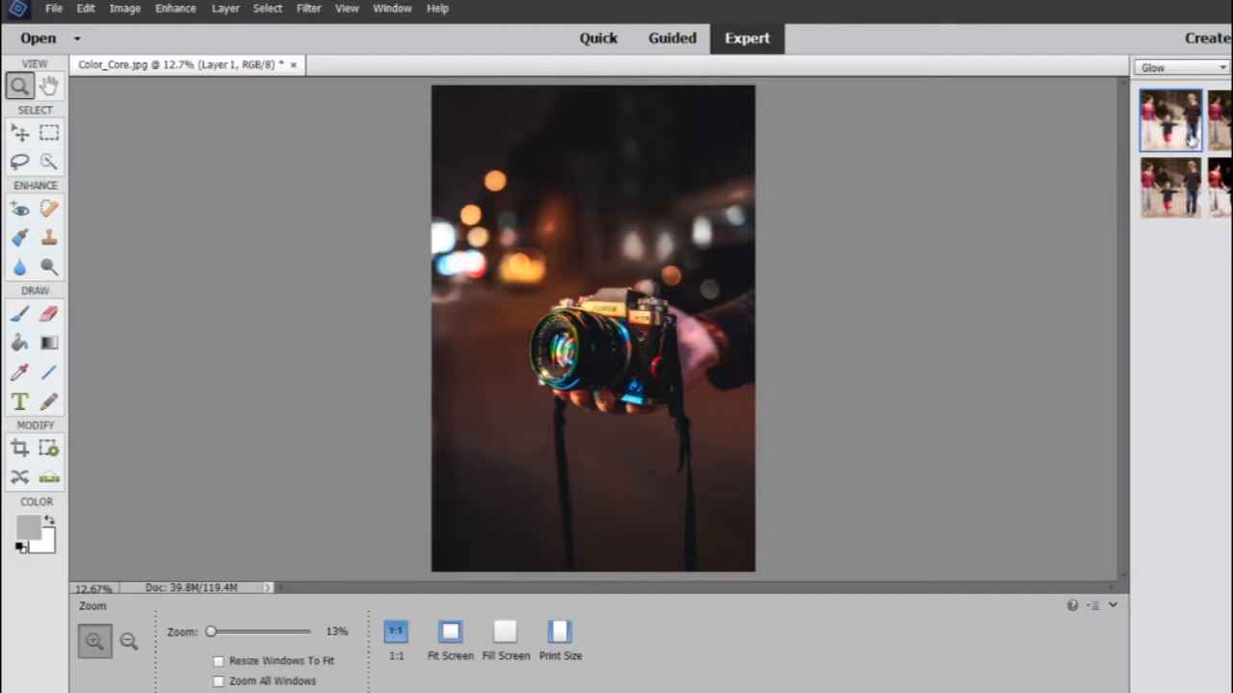
pyautogui.hotkey('ctrl', 'z')
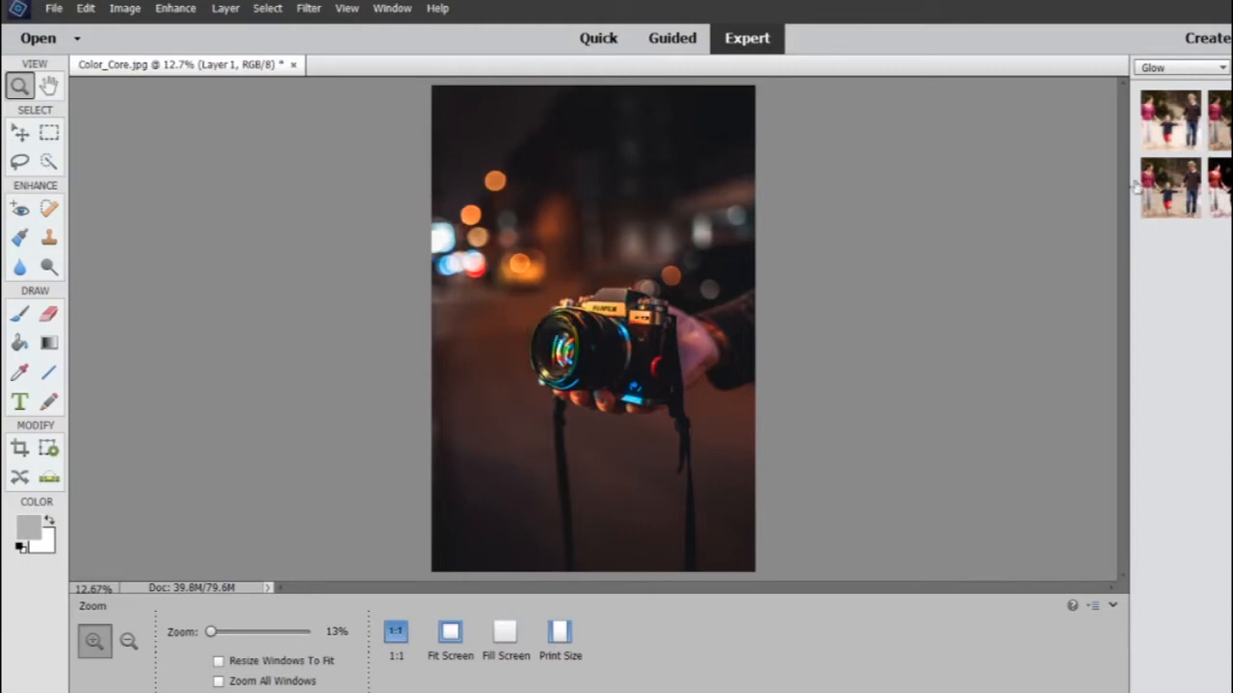
# - Try the Soft Flat Color and Soft Green glow effects on the photo one at a time, undoing each
pyautogui.doubleClick(1171, 193)
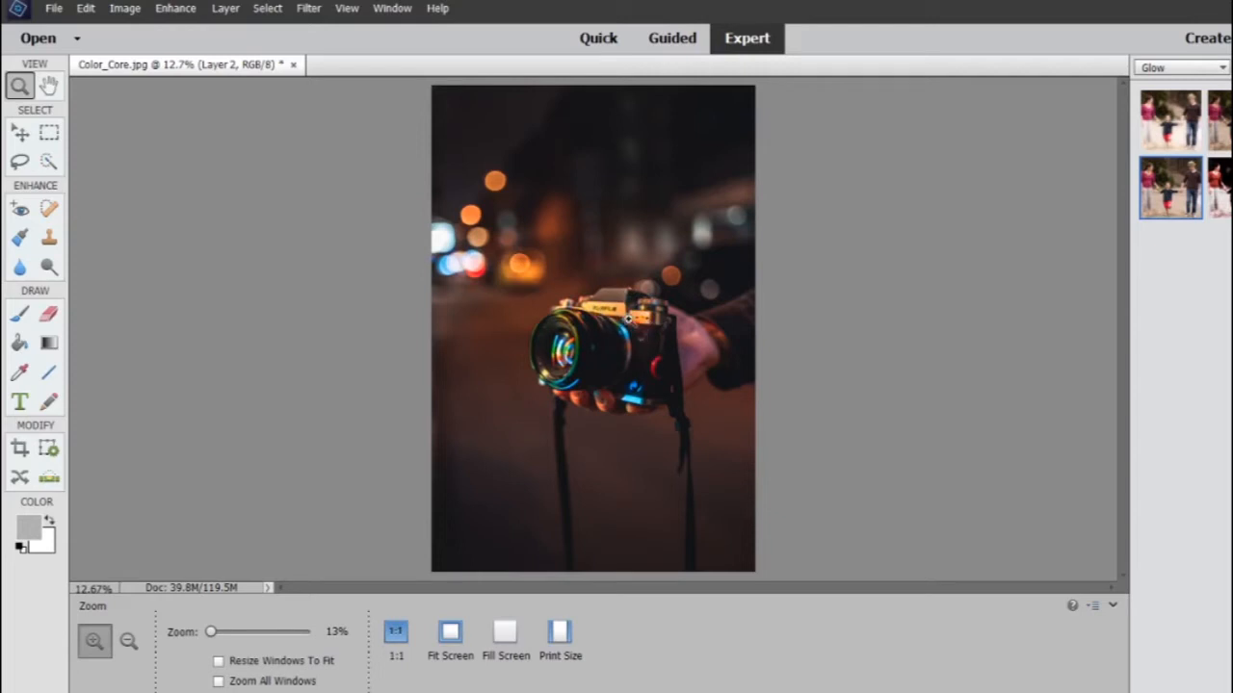
pyautogui.hotkey('ctrl', 'z')
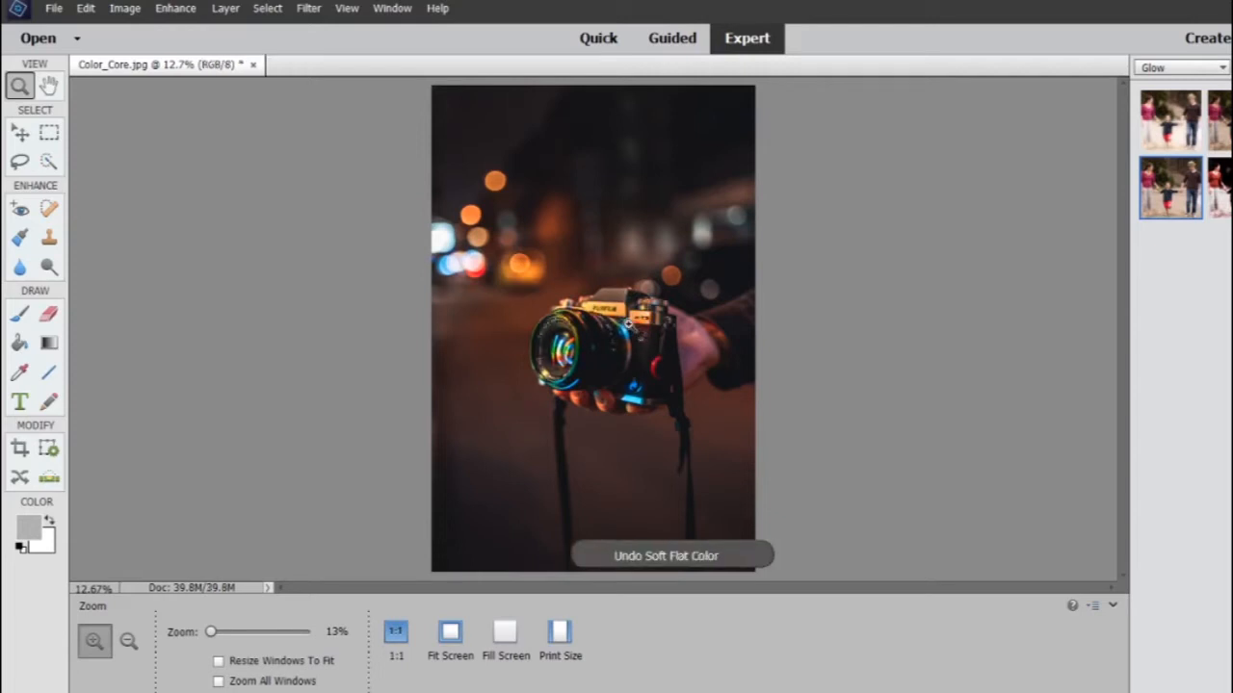
pyautogui.click(1220, 188)
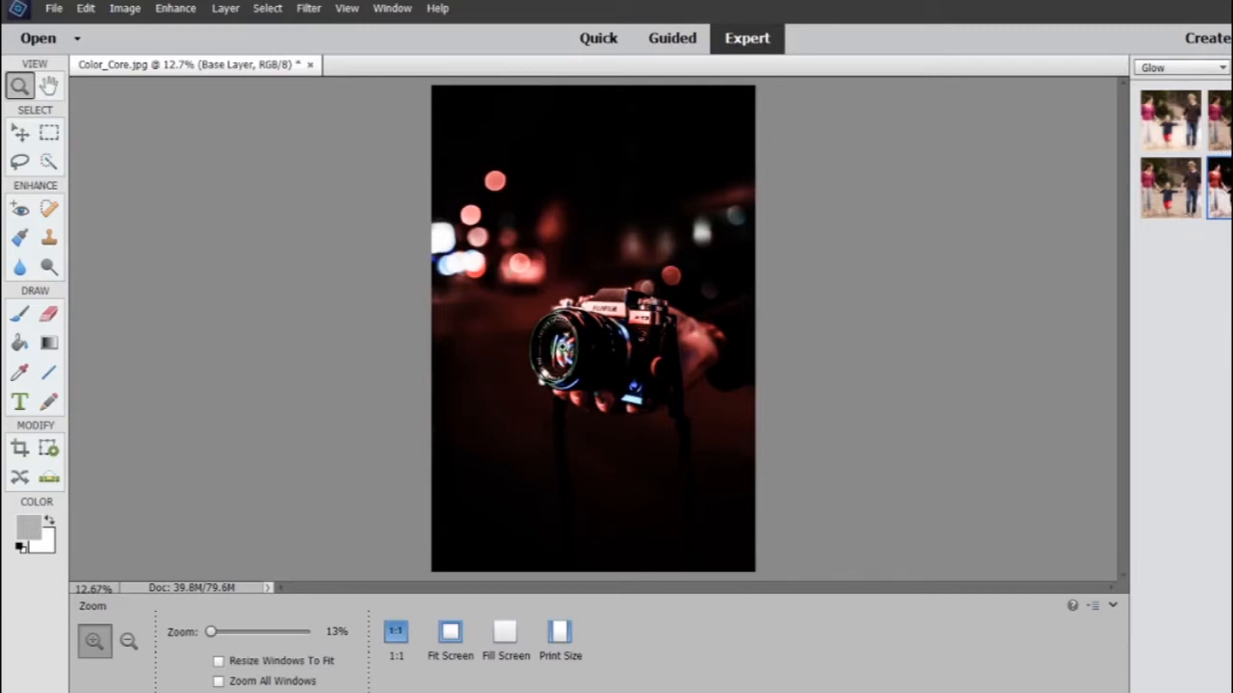
pyautogui.hotkey('ctrl', 'z')
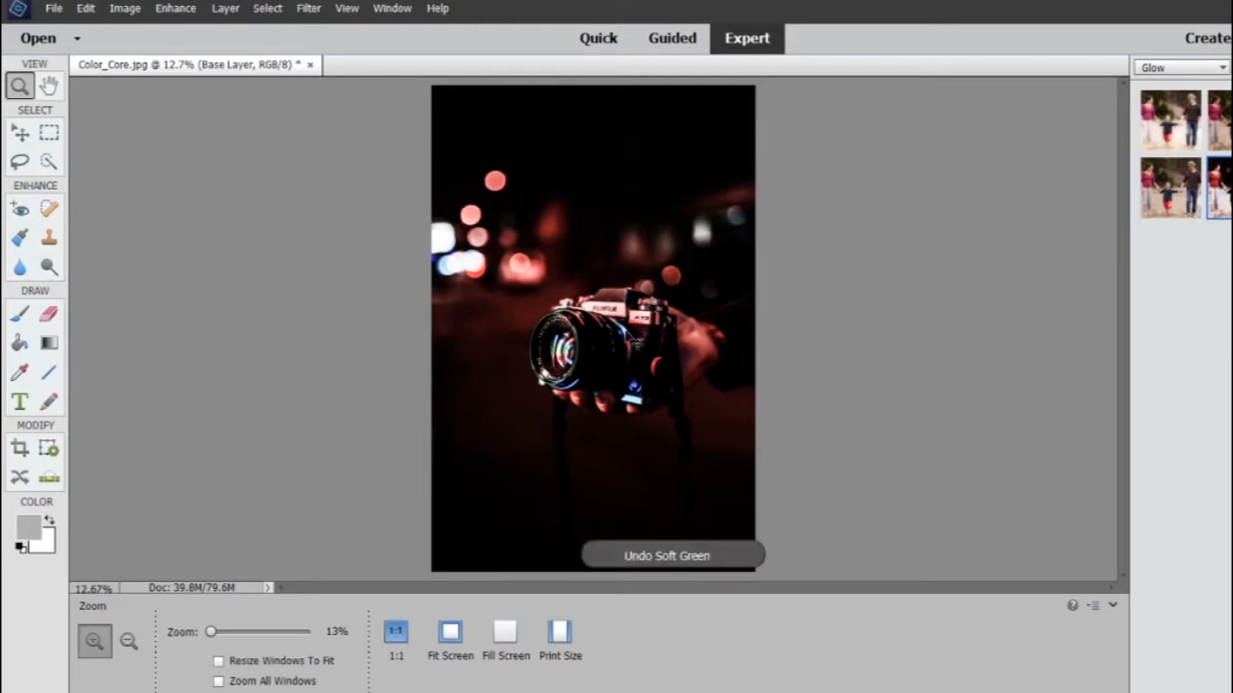
# - Switch the effects to the Monotone Color set and try its black-and-white tint on the photo, undoing it
pyautogui.click(1189, 68)
pyautogui.click(1188, 107)
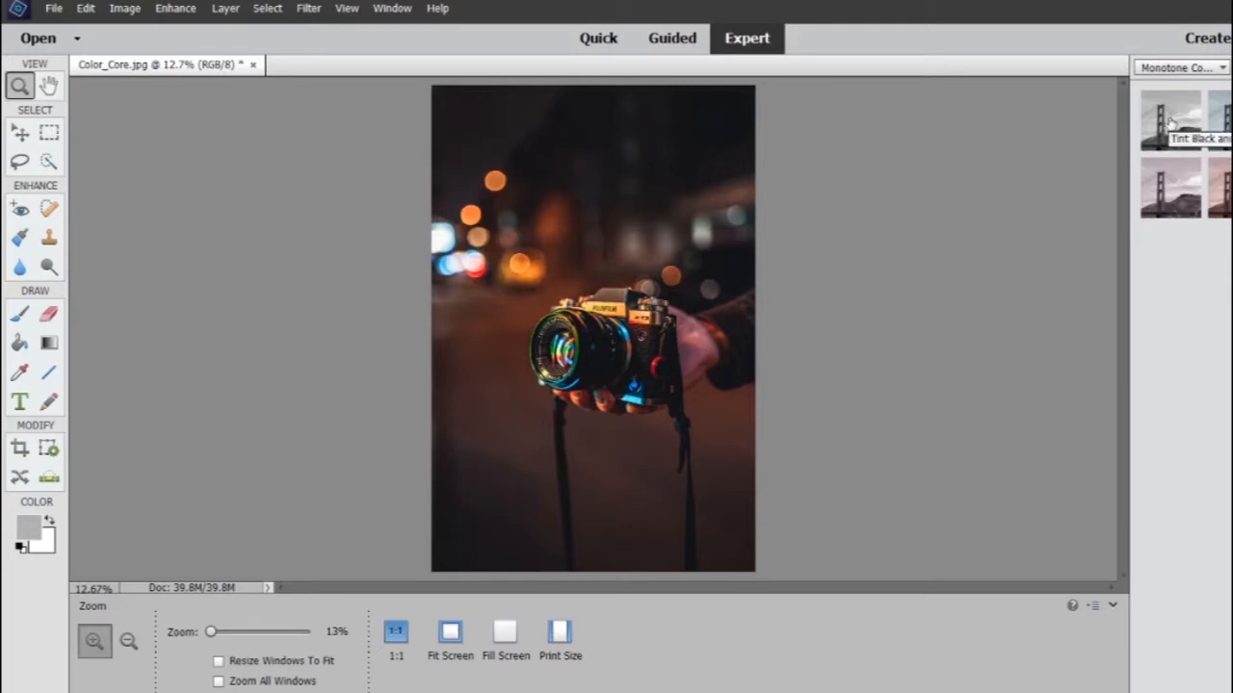
pyautogui.doubleClick(1171, 121)
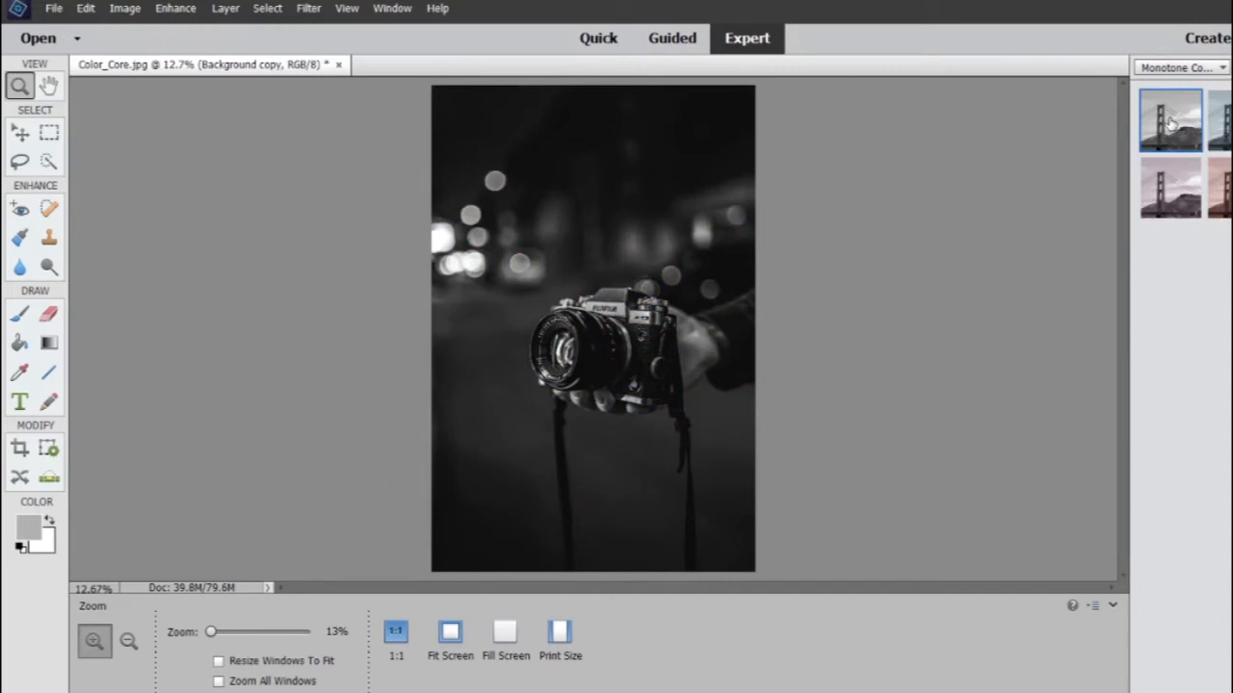
pyautogui.hotkey('ctrl', 'z')
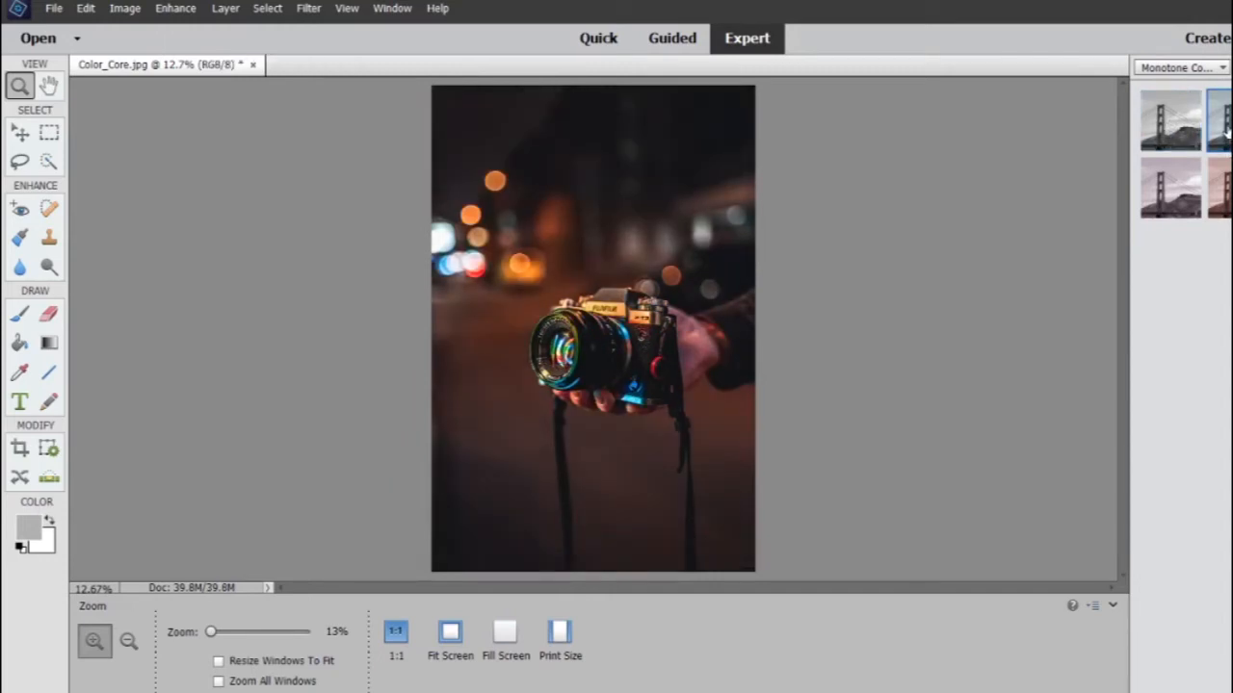
# - Try the remaining Monotone Color tints on the photo, including the bluish tint and Tint Red, undoing each
pyautogui.doubleClick(1227, 127)
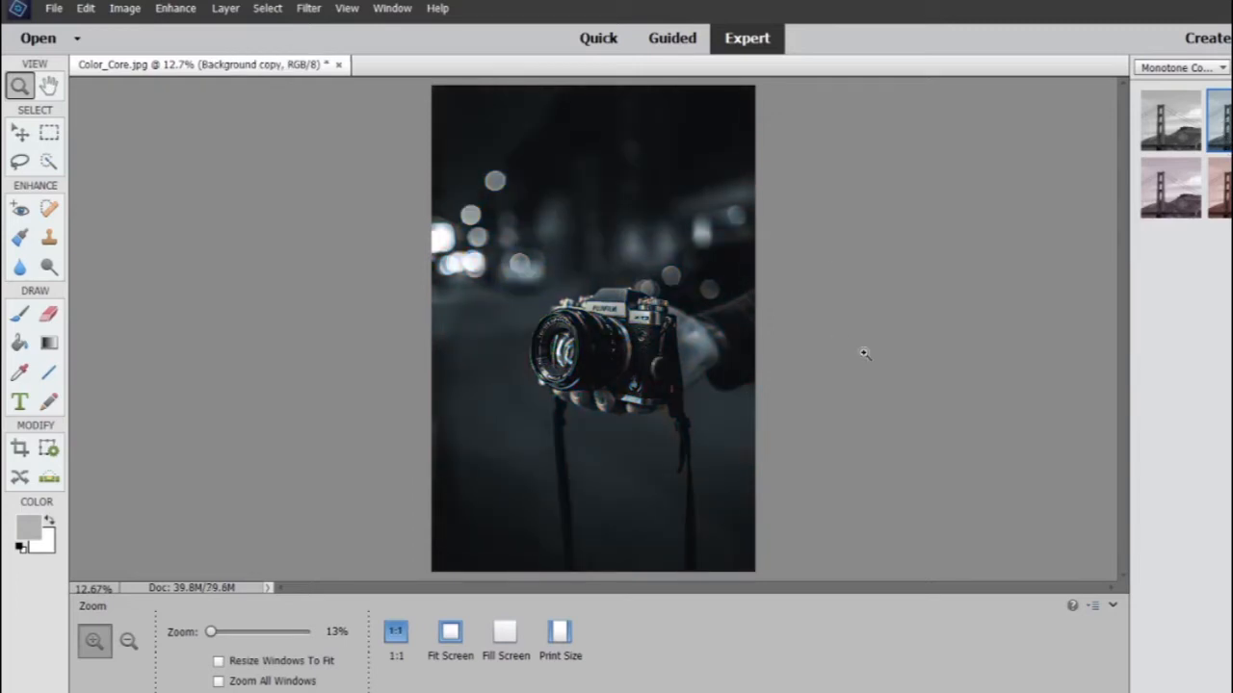
pyautogui.hotkey('ctrl', 'z')
pyautogui.hotkey('ctrl', 'z')
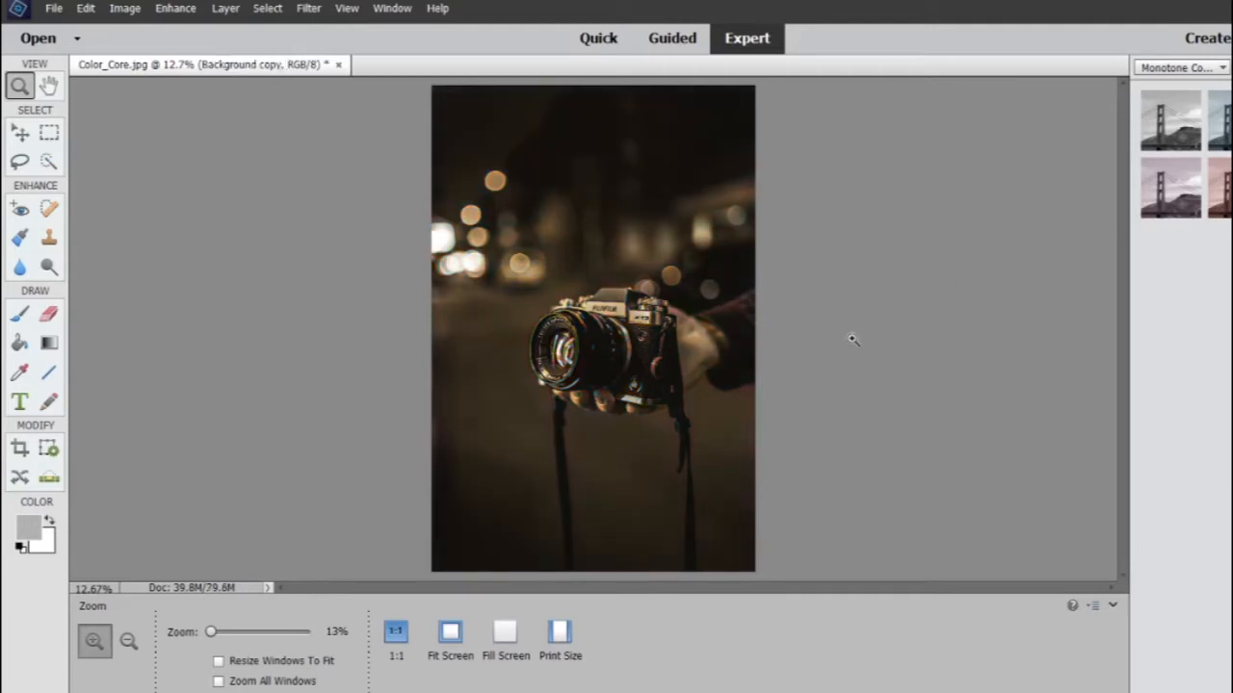
pyautogui.hotkey('ctrl', 'z')
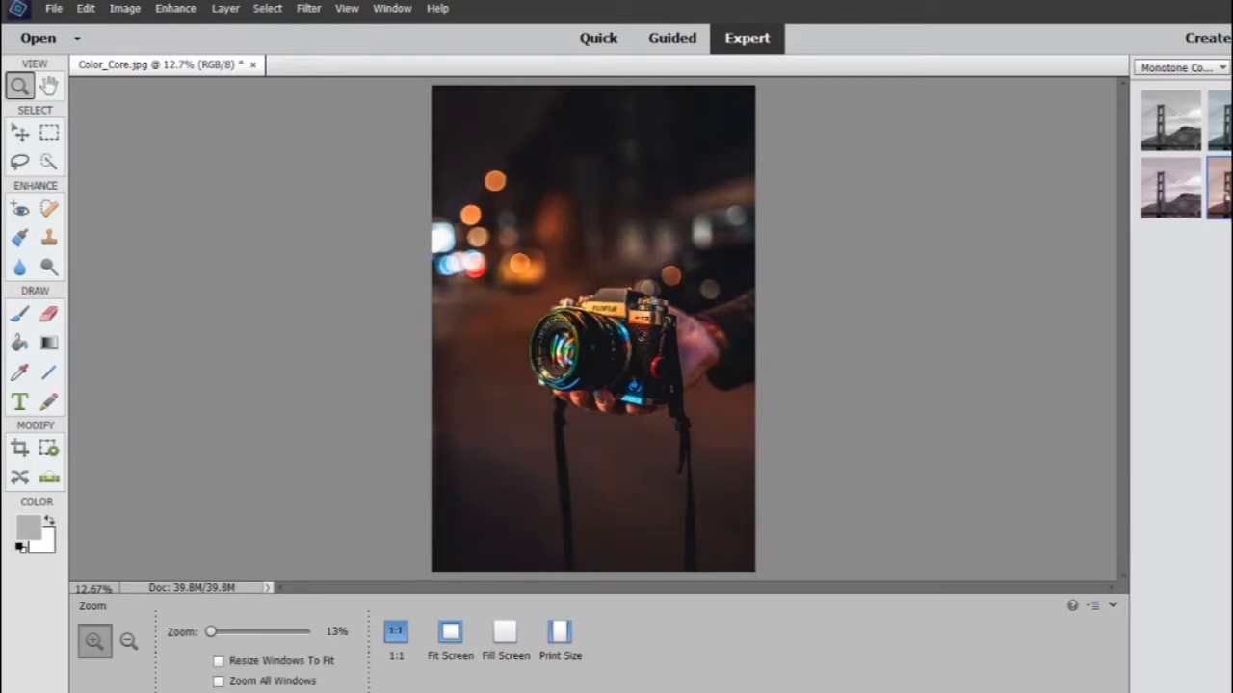
pyautogui.doubleClick(1224, 192)
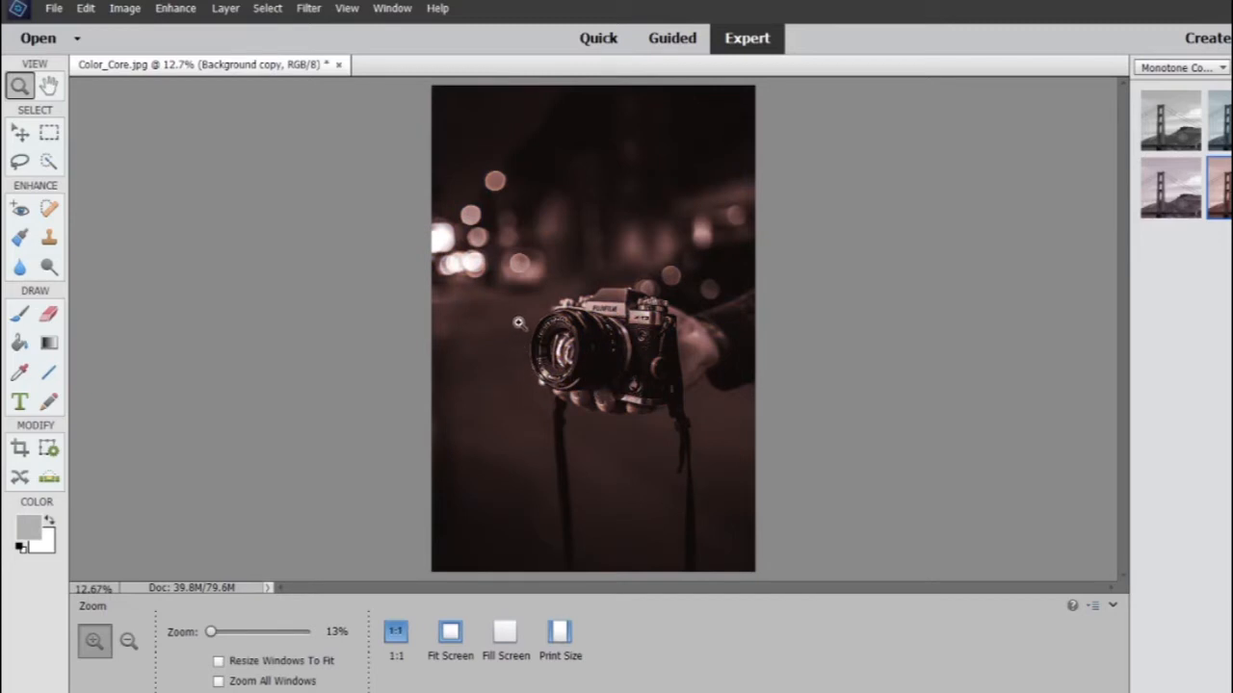
pyautogui.hotkey('ctrl', 'z')
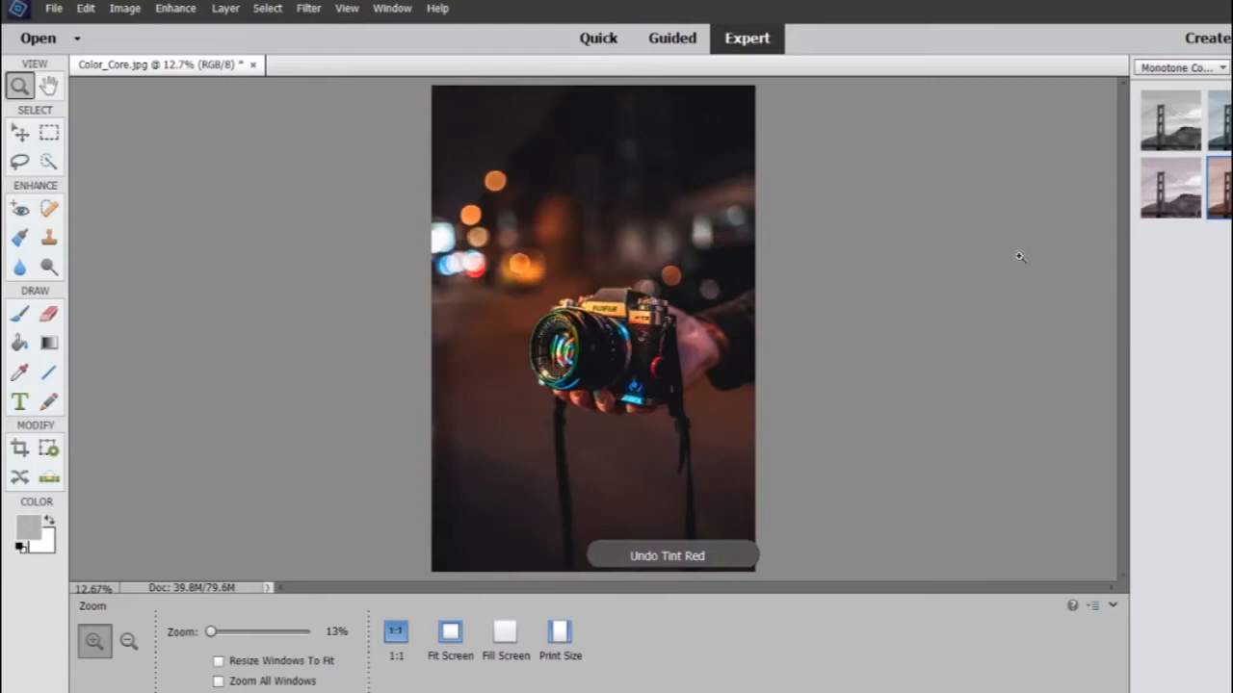
# - Try the purplish-gray Monotone Color tint on the camera photo, undoing it
pyautogui.click(1172, 190)
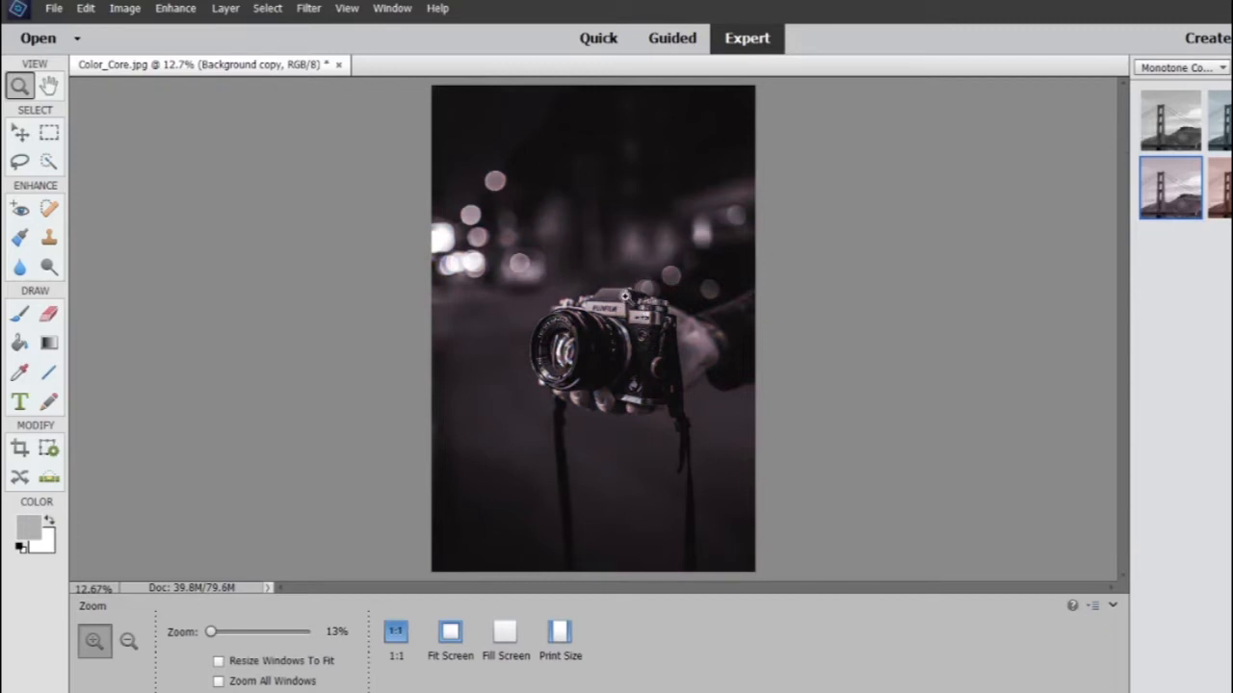
pyautogui.hotkey('ctrl', 'z')
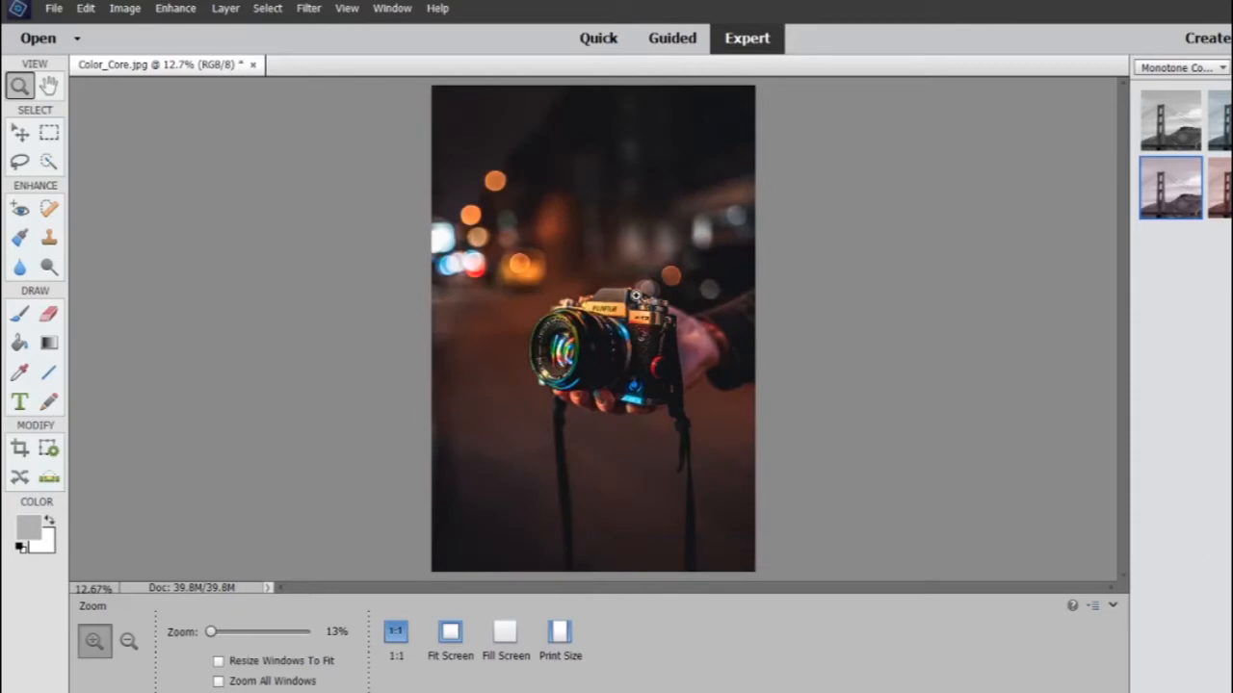
# - Switch the effects to the Painting set and try Fluorescent Chalk on the photo, undoing it
pyautogui.click(1197, 69)
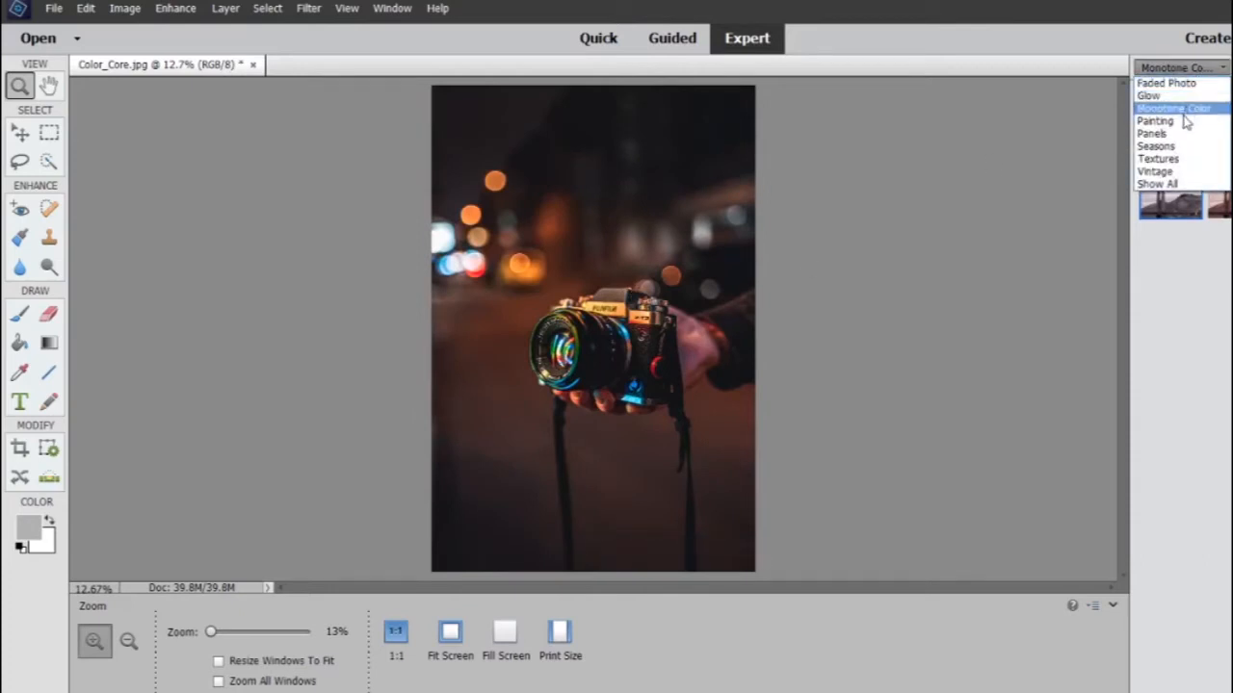
pyautogui.click(1186, 123)
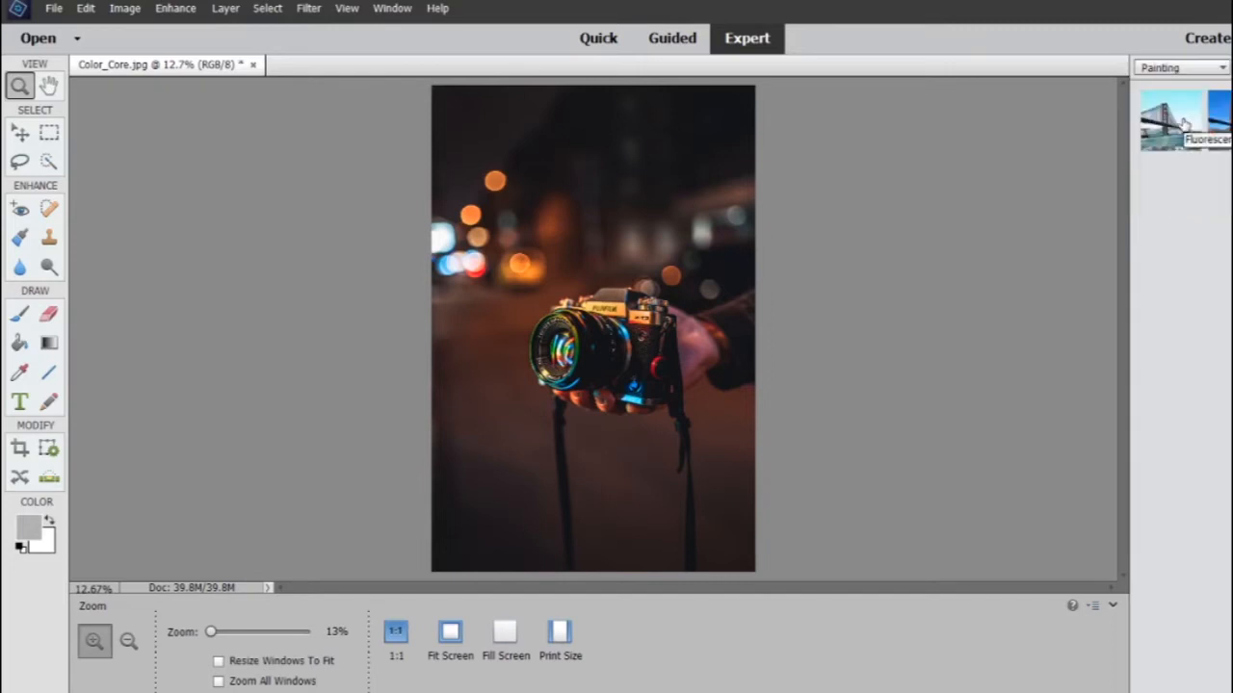
pyautogui.doubleClick(1175, 120)
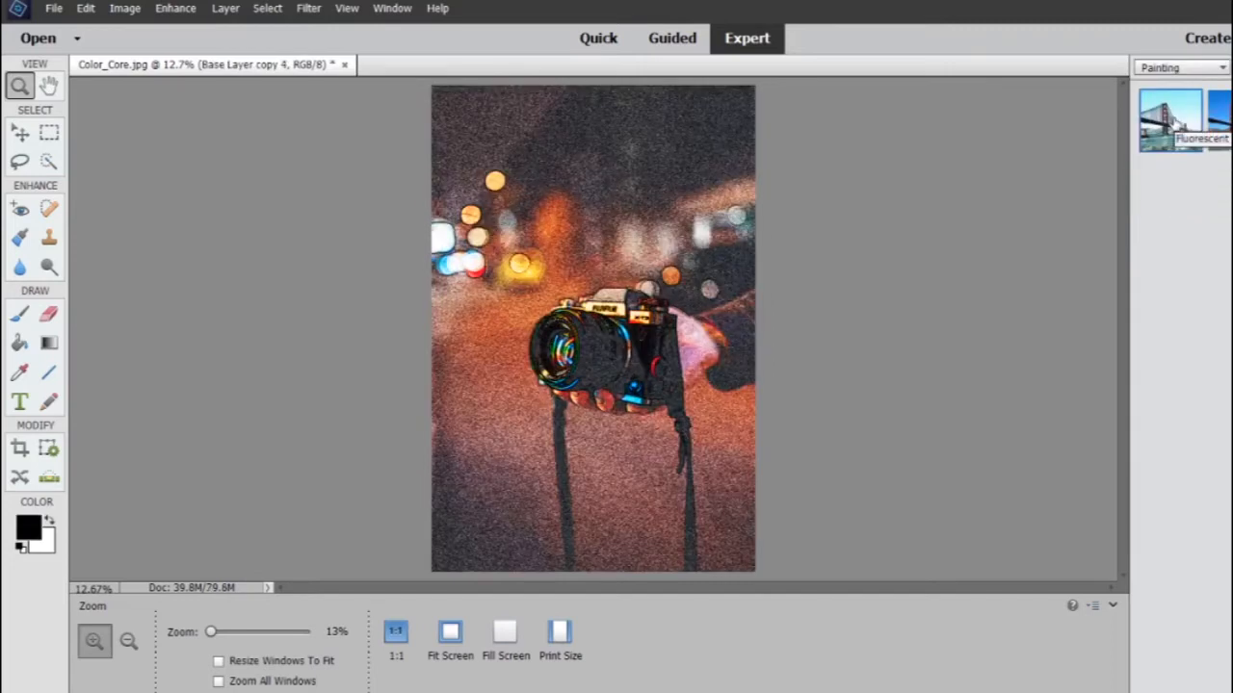
pyautogui.hotkey('ctrl', 'z')
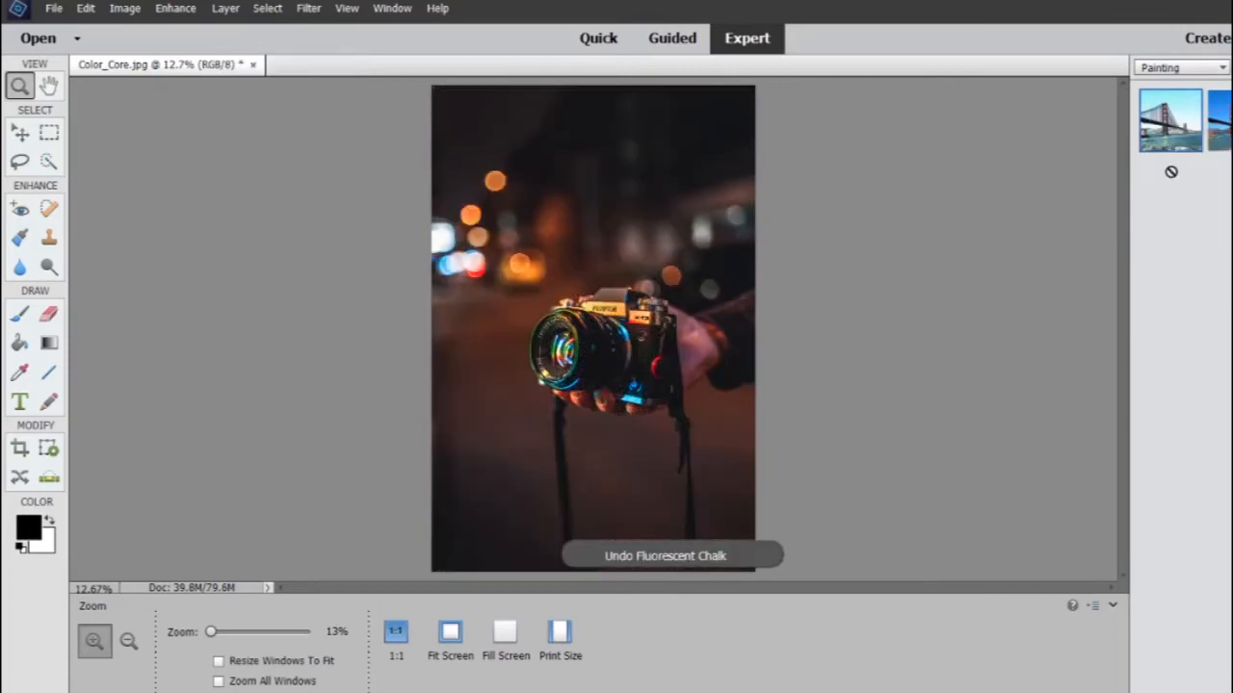
# - Try the other Painting effects on the photo, including the canvas-textured one, and Fluorescent Chalk once more, undoing each
pyautogui.click(1219, 131)
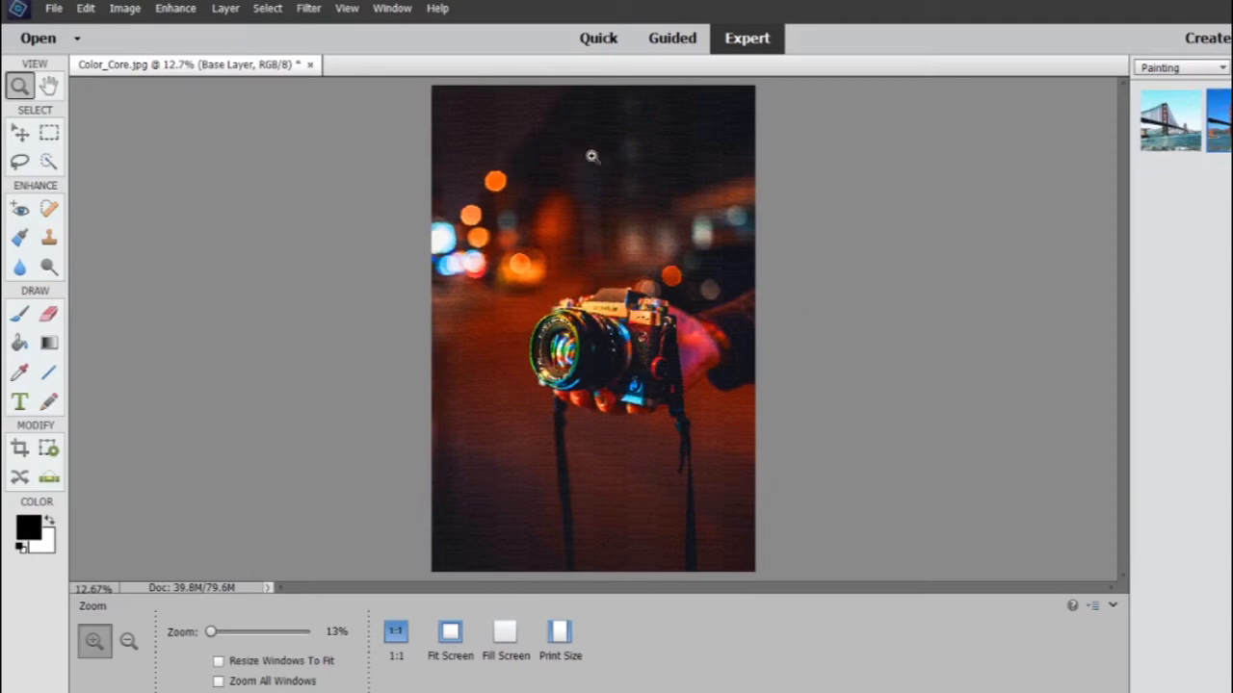
pyautogui.hotkey('ctrl', 'z')
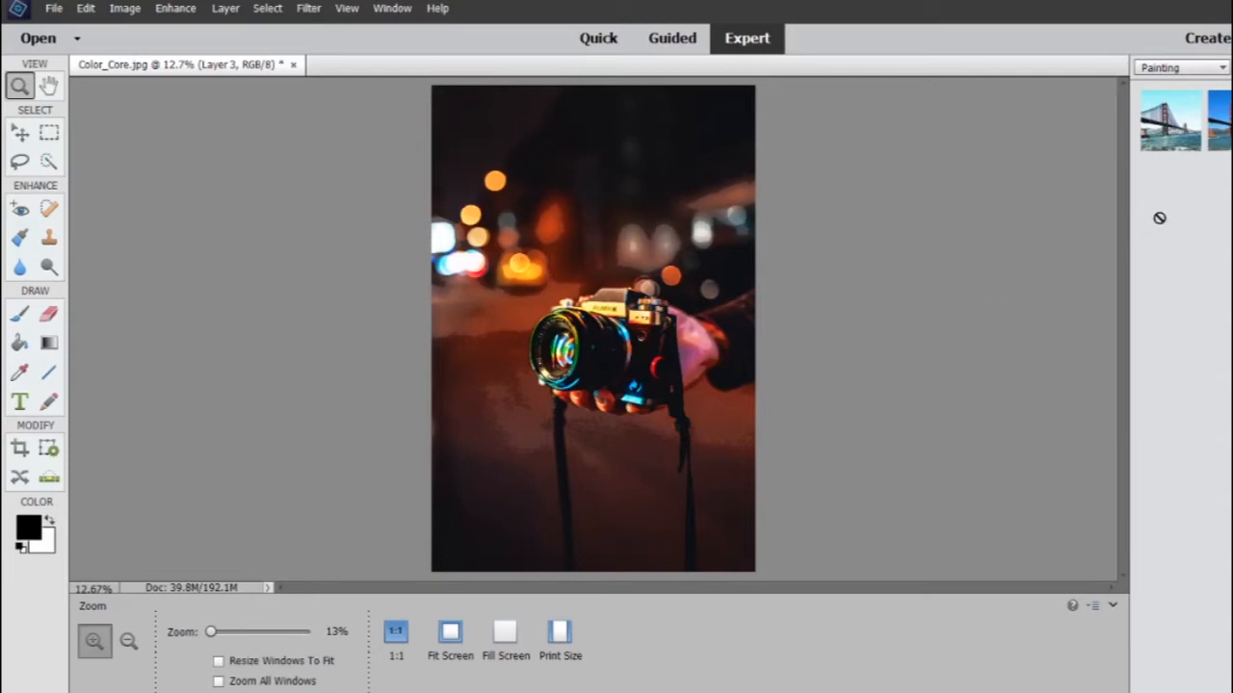
pyautogui.hotkey('ctrl', 'z')
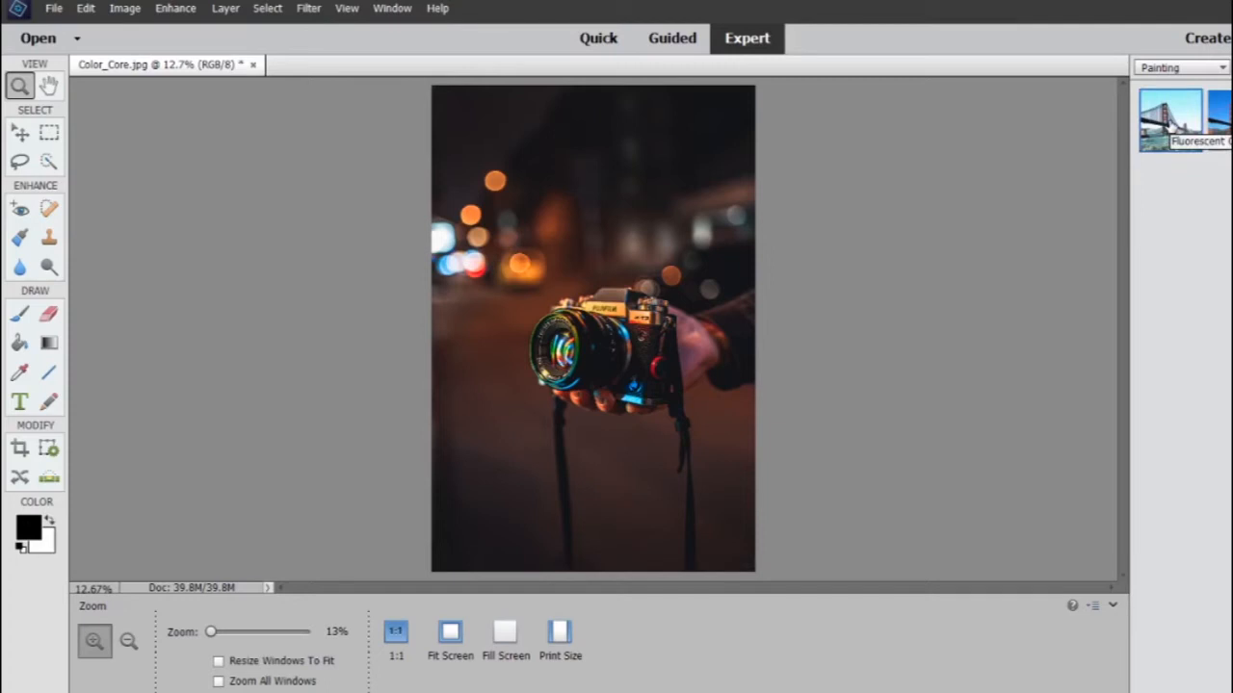
pyautogui.click(1170, 121)
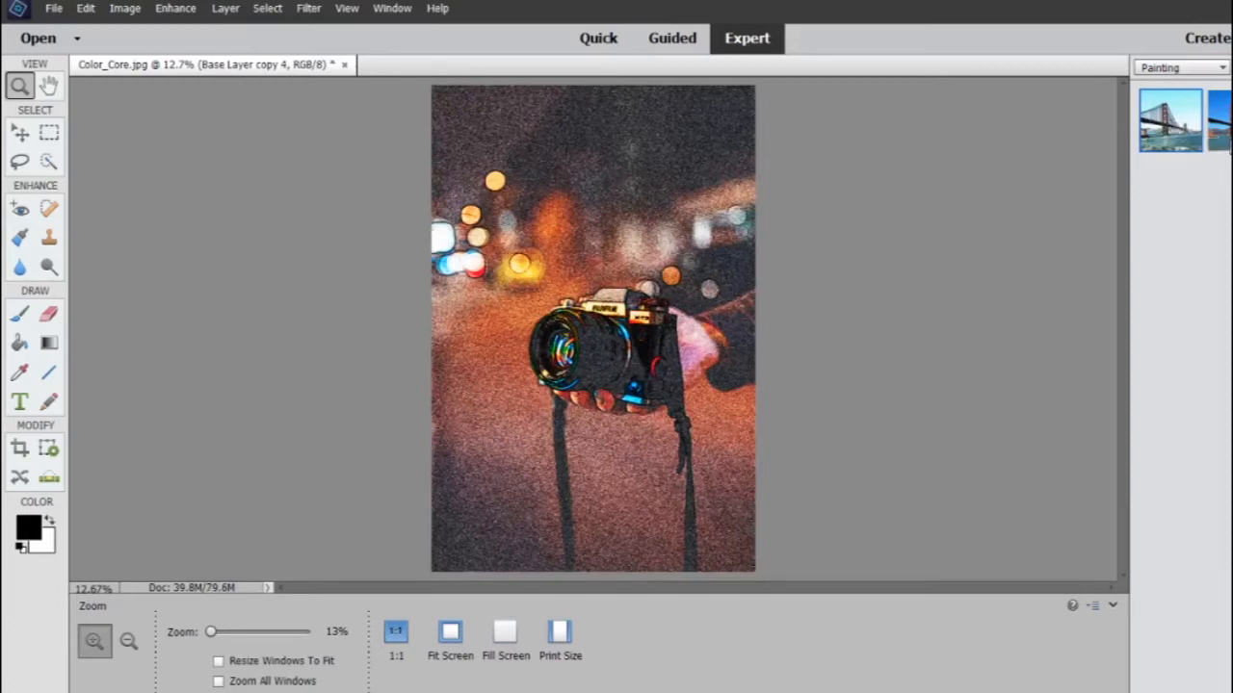
pyautogui.hotkey('ctrl', 'z')
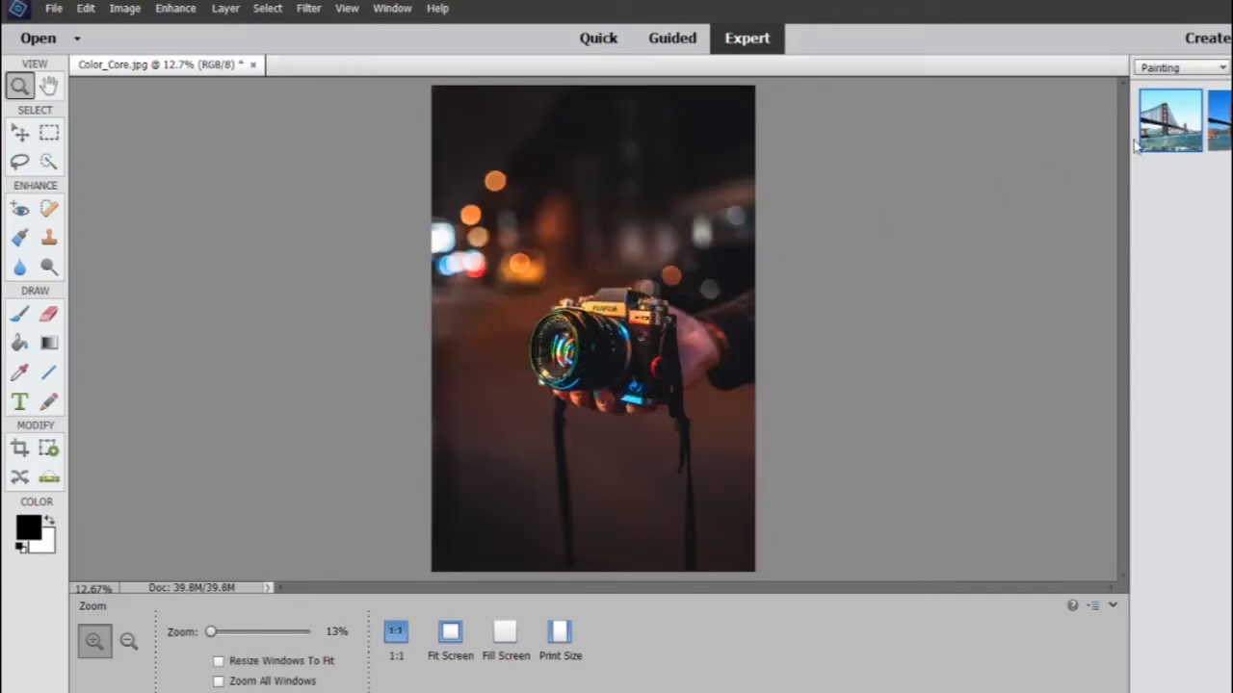
# - Switch the effects to the Panels set and try the Maze panel with the Notebook panel over it, undoing both
pyautogui.click(1181, 74)
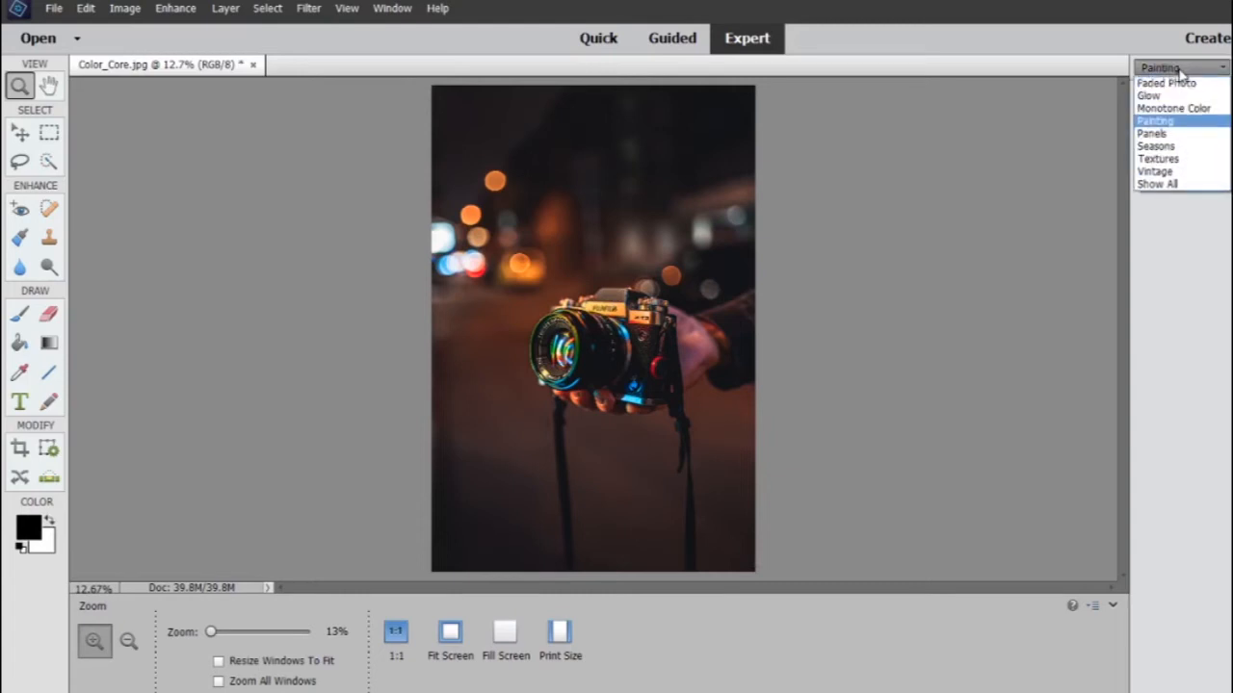
pyautogui.click(1163, 133)
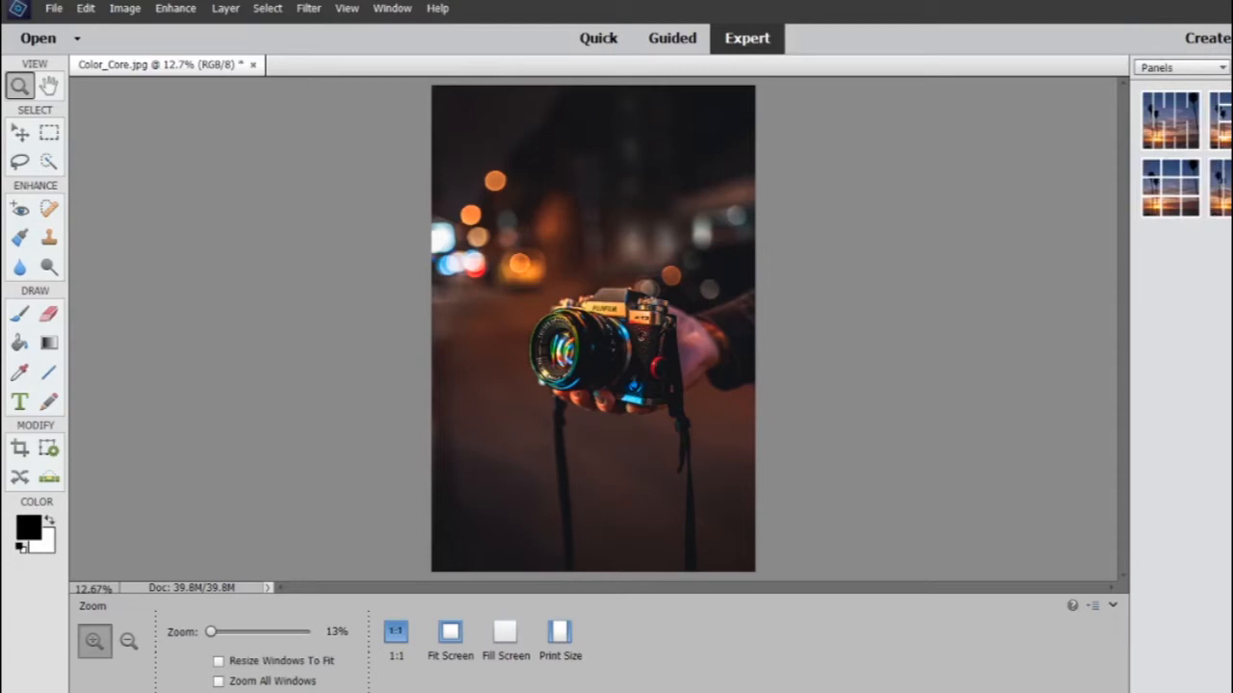
pyautogui.doubleClick(1177, 128)
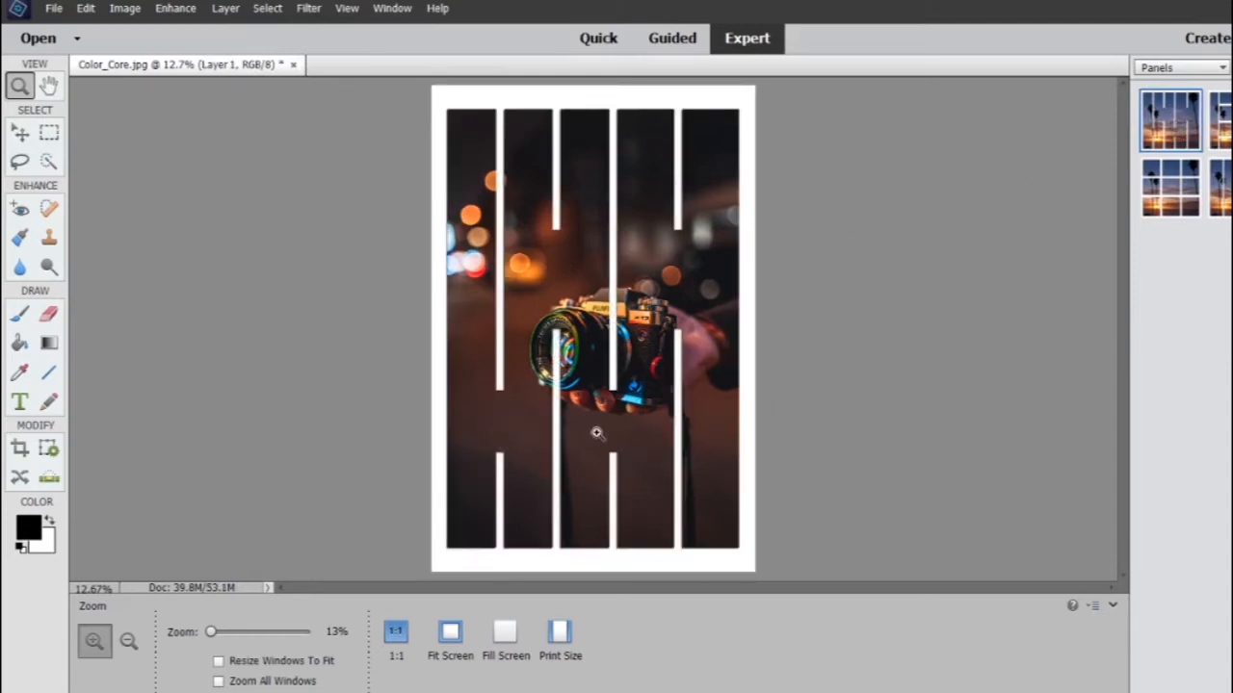
pyautogui.click(1219, 121)
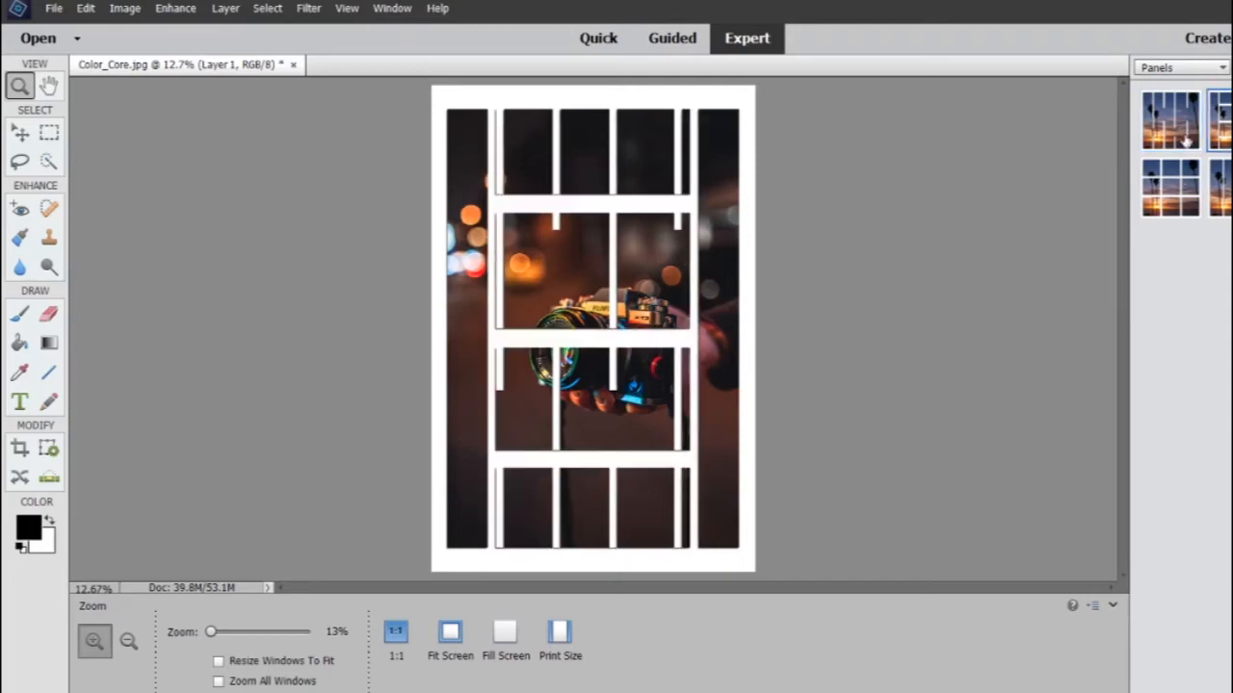
pyautogui.hotkey('ctrl', 'z')
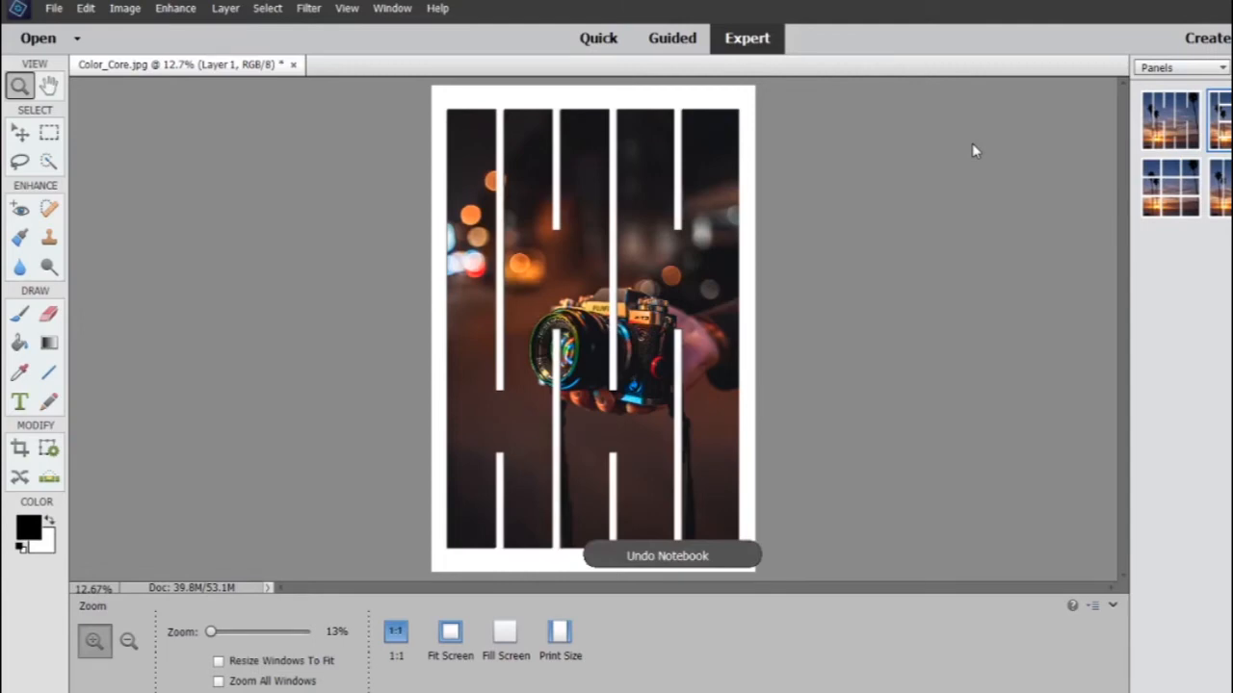
pyautogui.hotkey('ctrl', 'z')
pyautogui.click(87, 8)
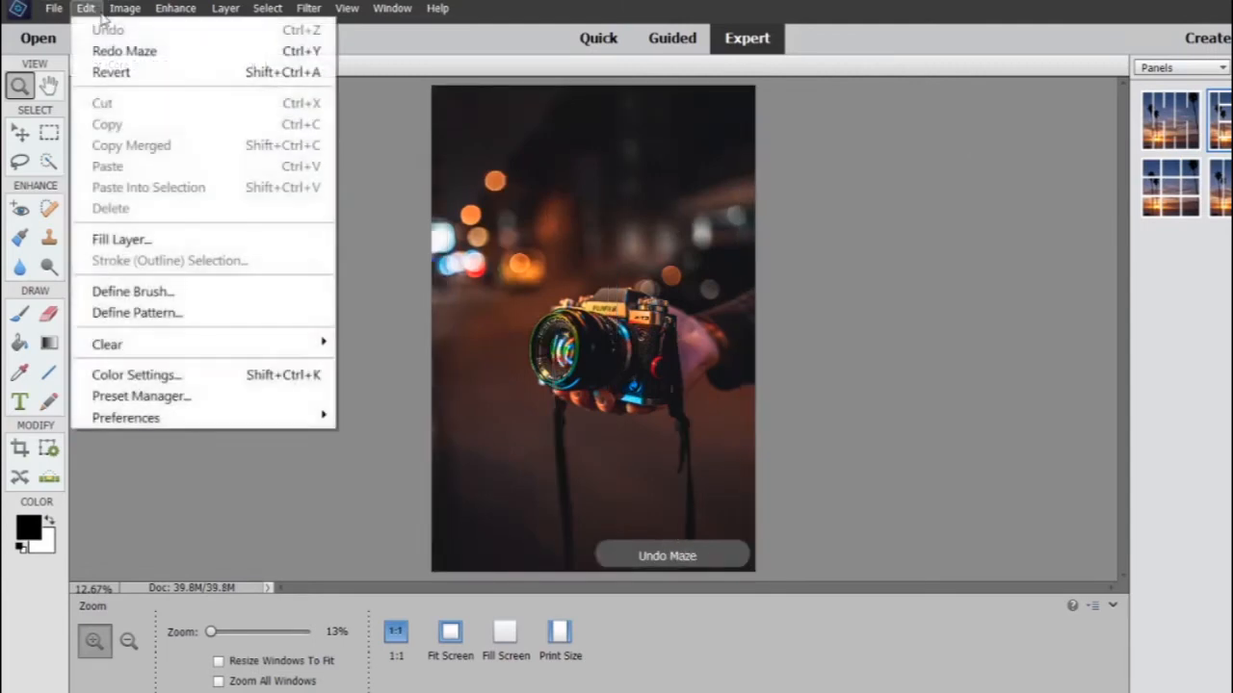
pyautogui.click(836, 322)
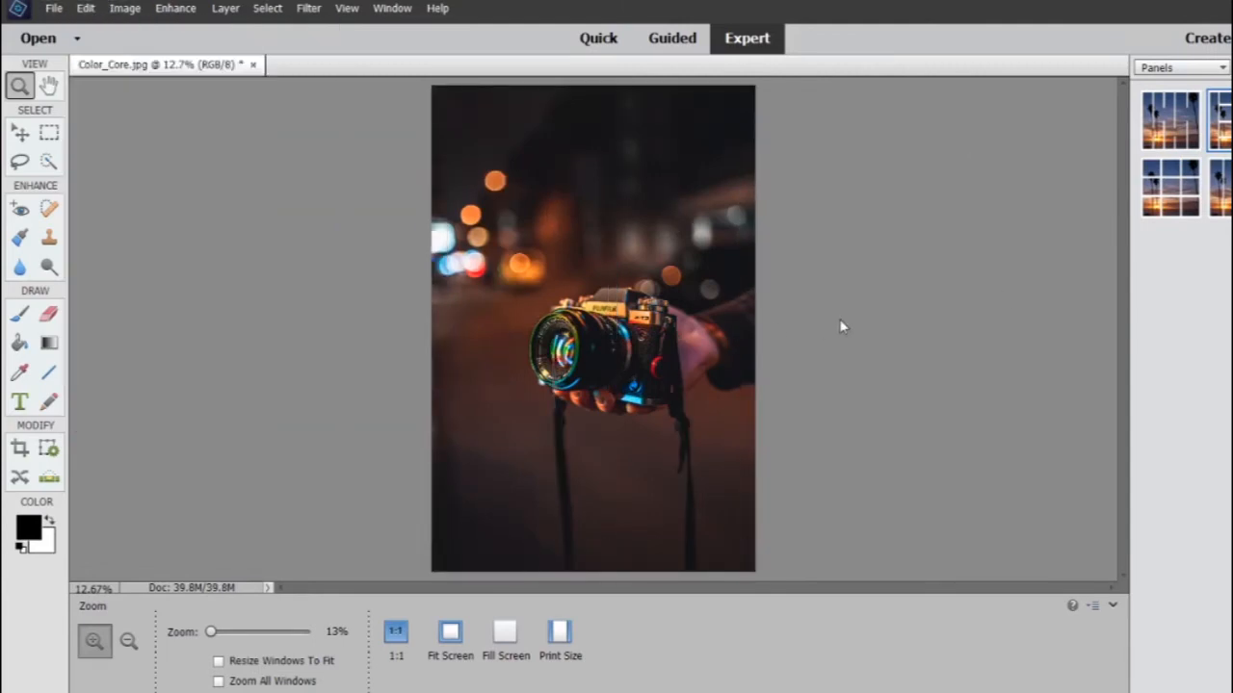
# - Try the Notebook panel by itself and the panel of interlocking rectangles on the photo, undoing each
pyautogui.doubleClick(1222, 124)
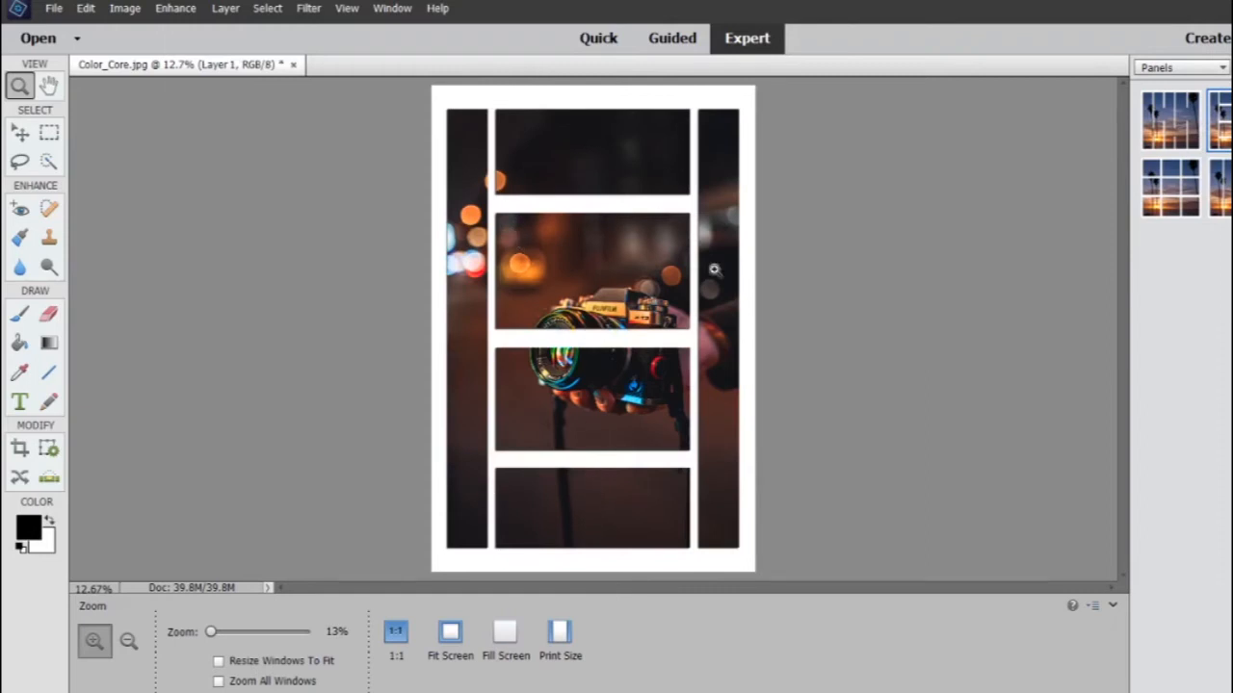
pyautogui.hotkey('ctrl', 'z')
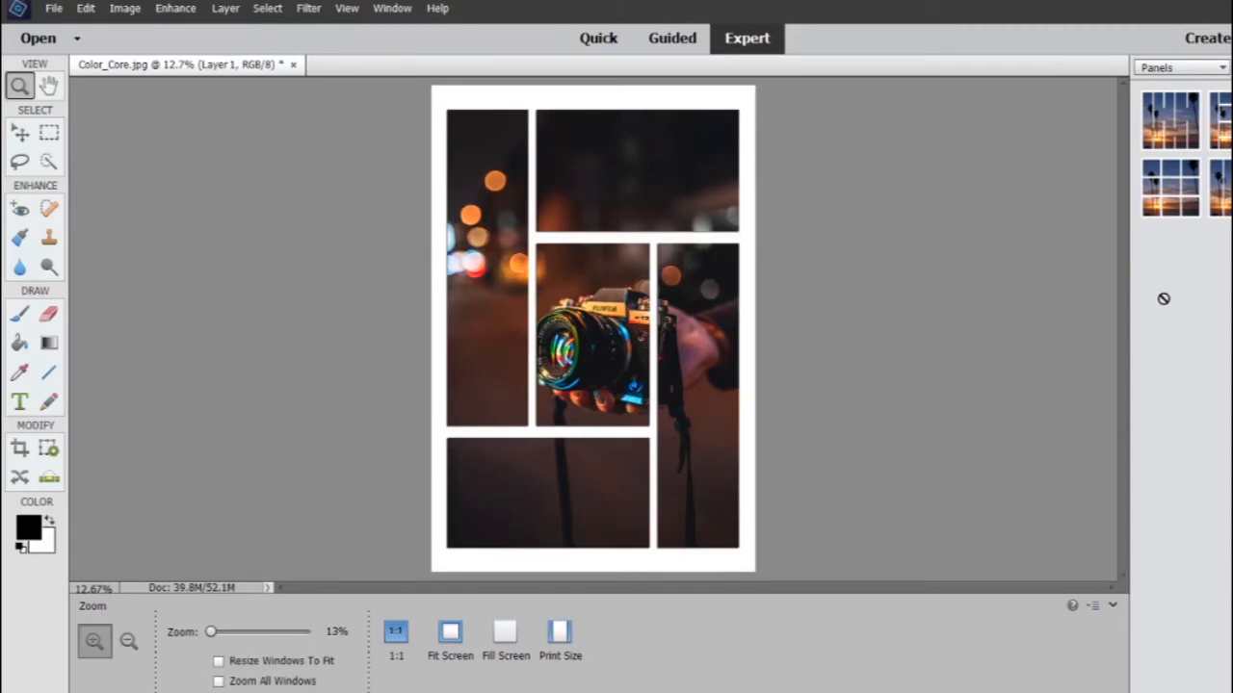
pyautogui.hotkey('ctrl', 'z')
# - Try the three-by-three grid panel on the photo, undoing it
pyautogui.click(1177, 182)
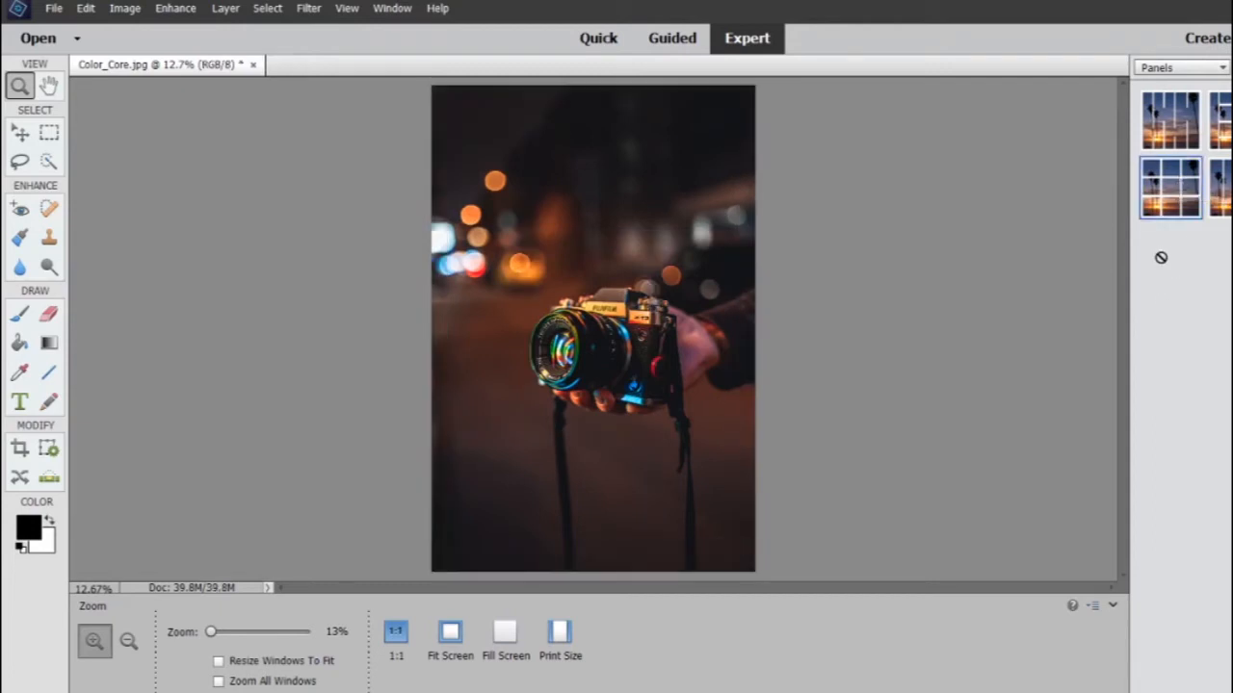
pyautogui.doubleClick(1187, 191)
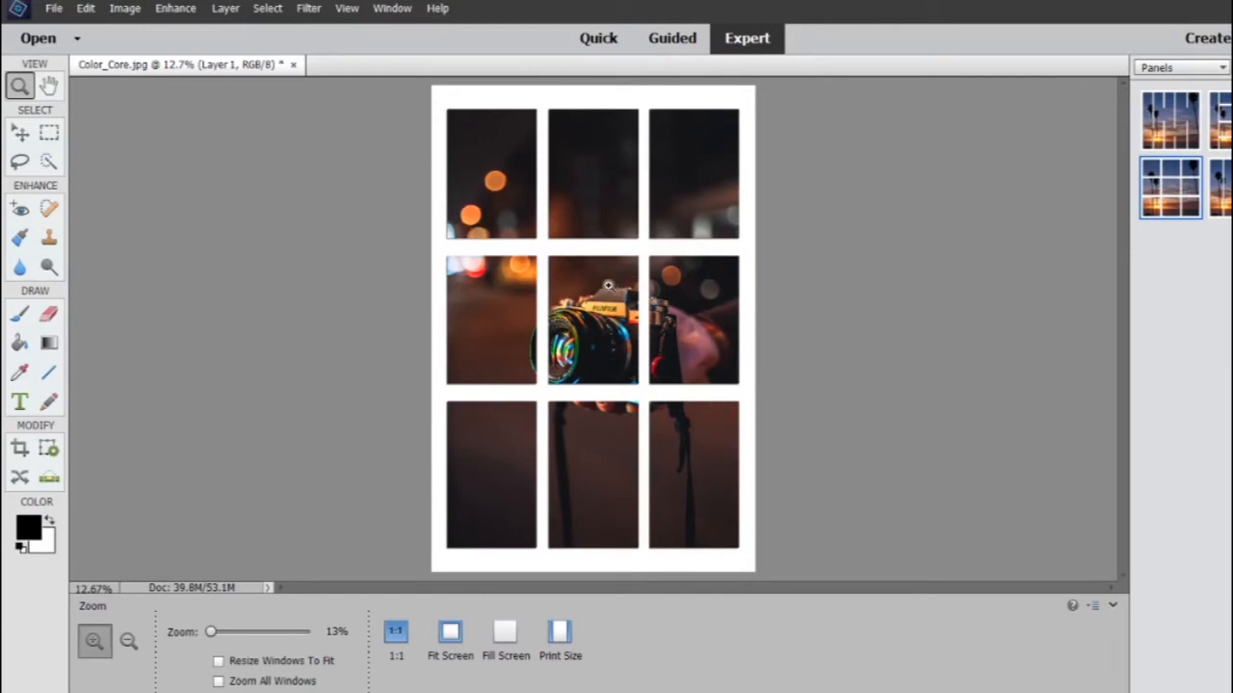
pyautogui.hotkey('ctrl', 'z')
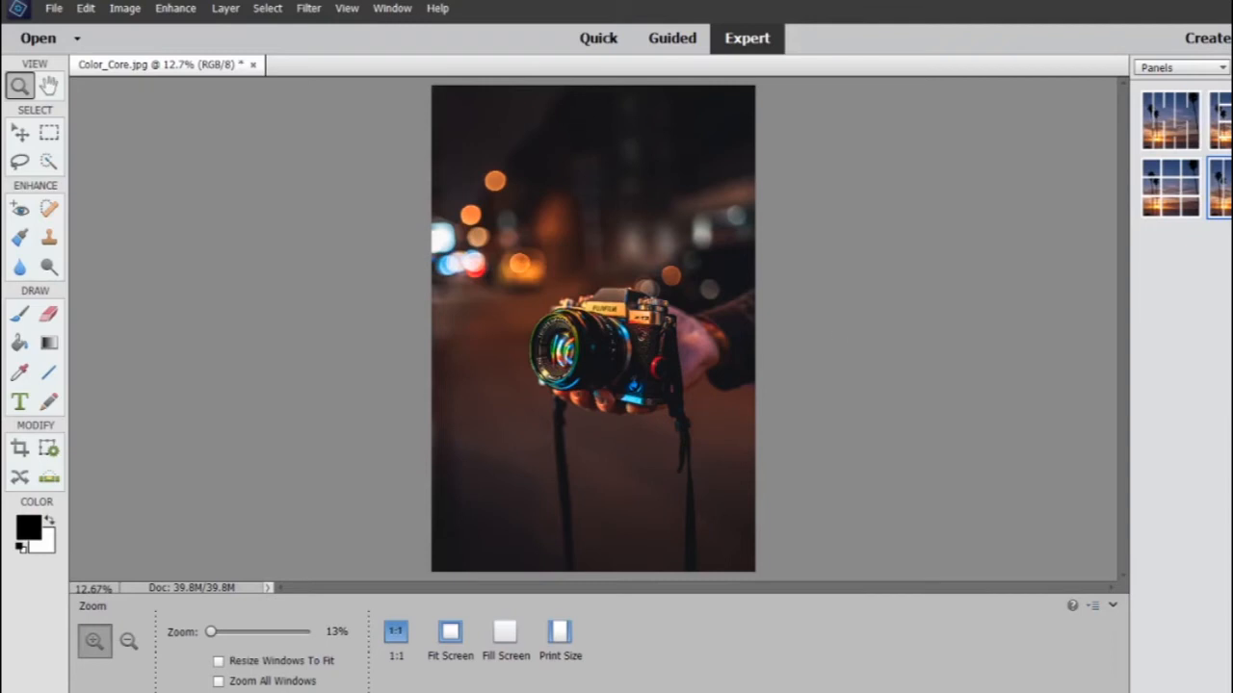
# - Try the four-vertical-strip panel and the Zig Zag panel on the photo one at a time, undoing each
pyautogui.doubleClick(1222, 202)
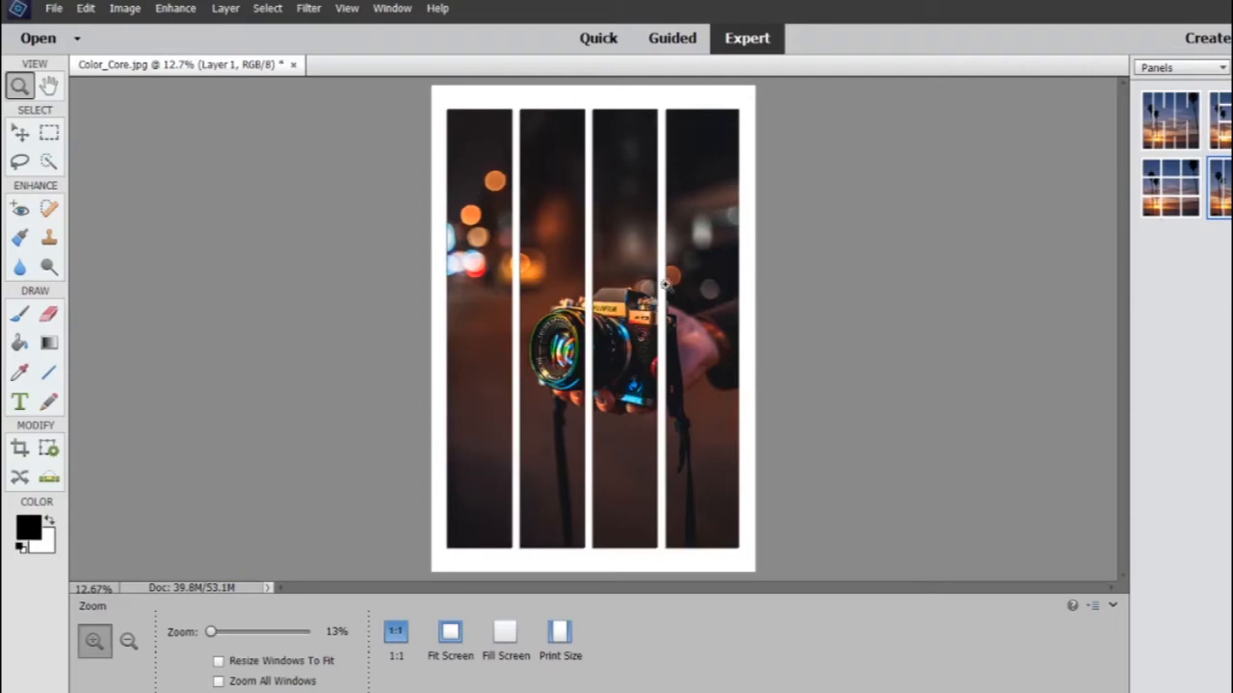
pyautogui.hotkey('ctrl', 'z')
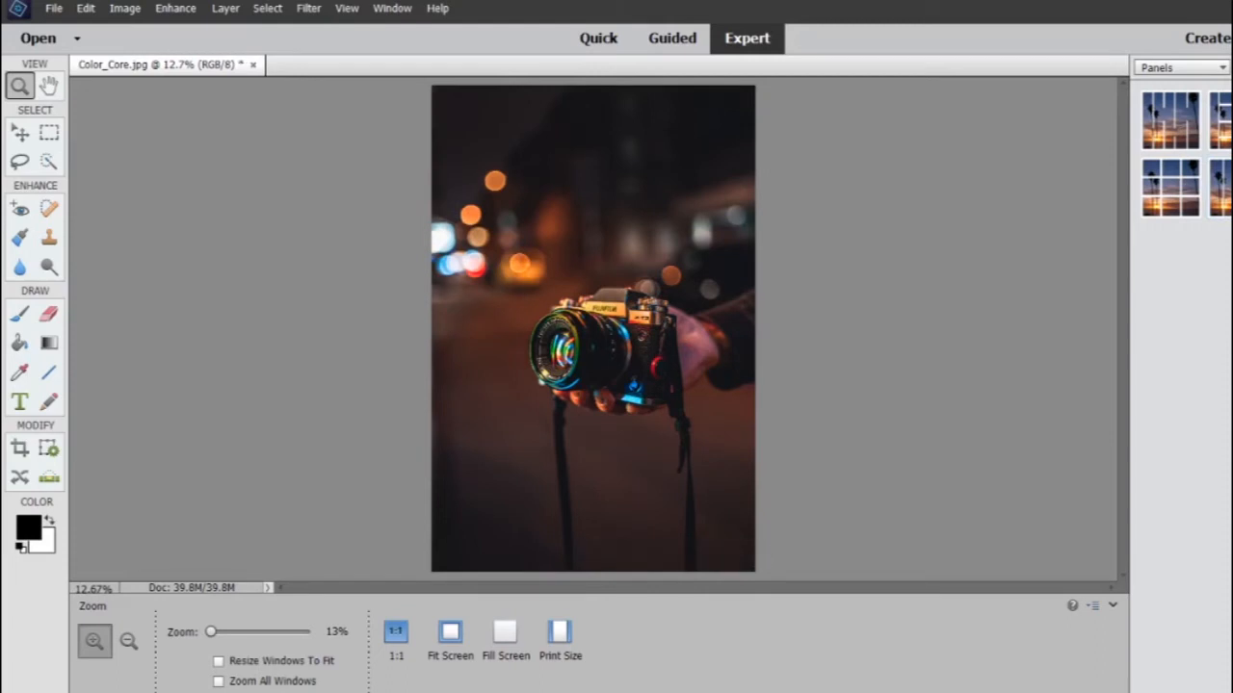
pyautogui.hotkey('ctrl', 'j')
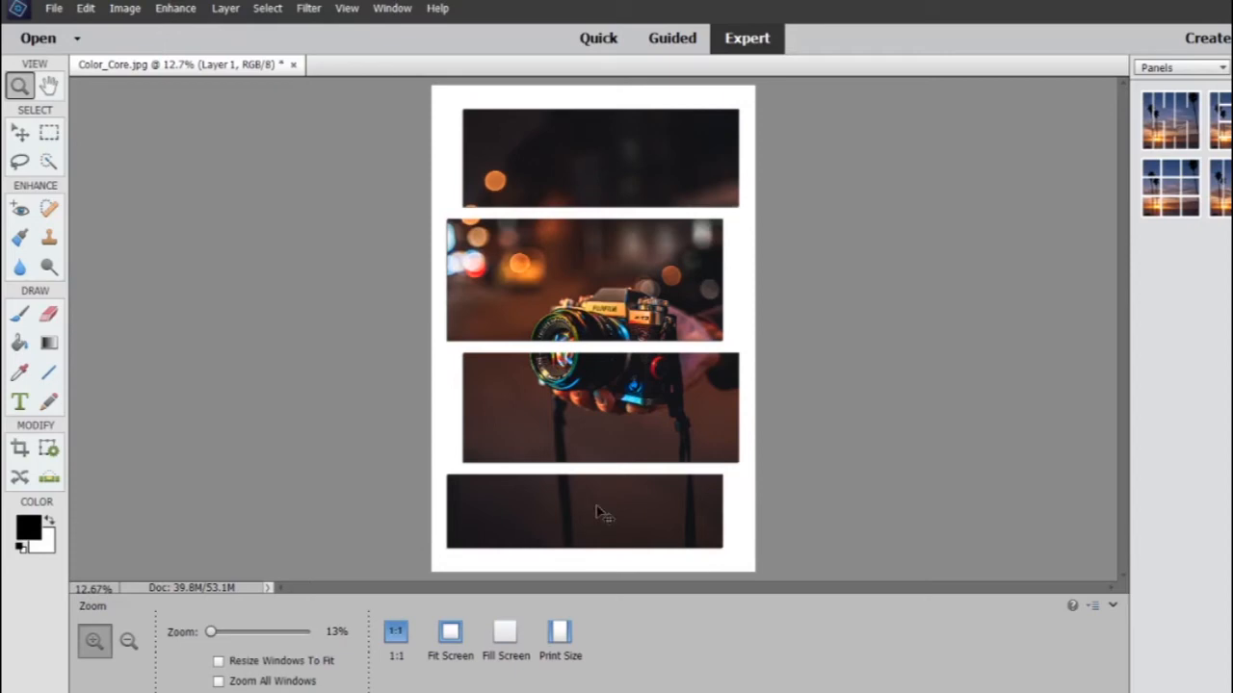
pyautogui.hotkey('ctrl', 'z')
# - Switch the effects to the Seasons set and try its rain effect on the photo, undoing it
pyautogui.click(1193, 69)
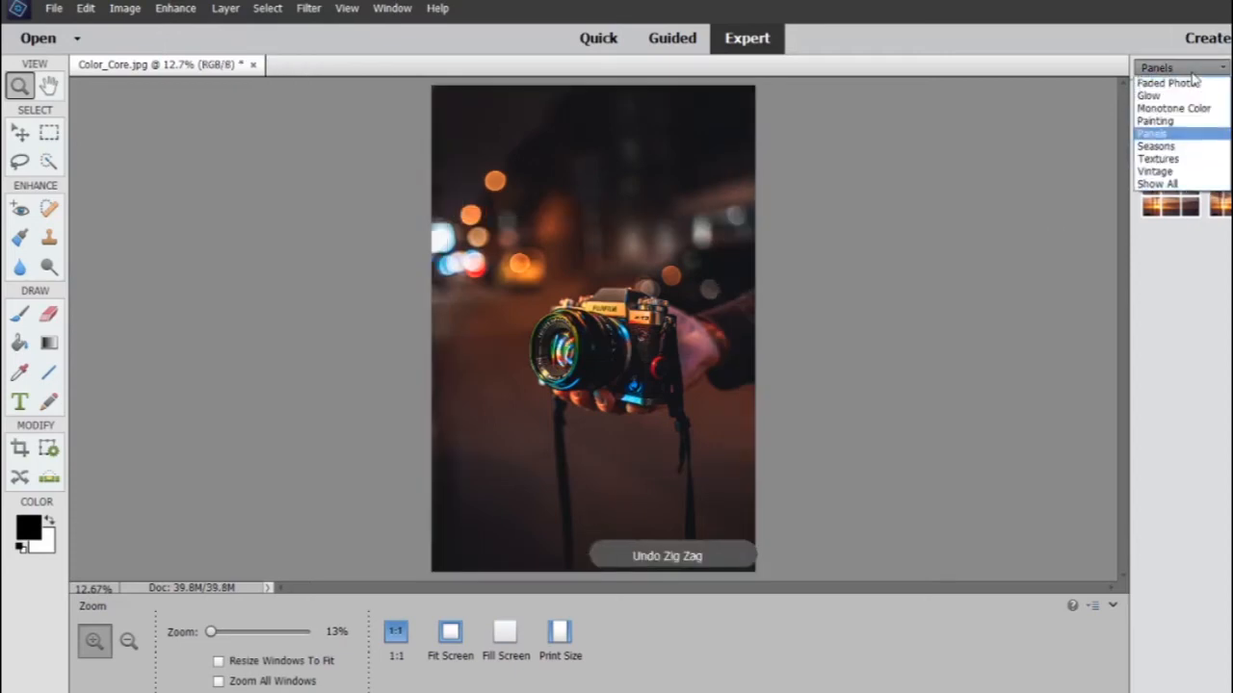
pyautogui.click(1161, 146)
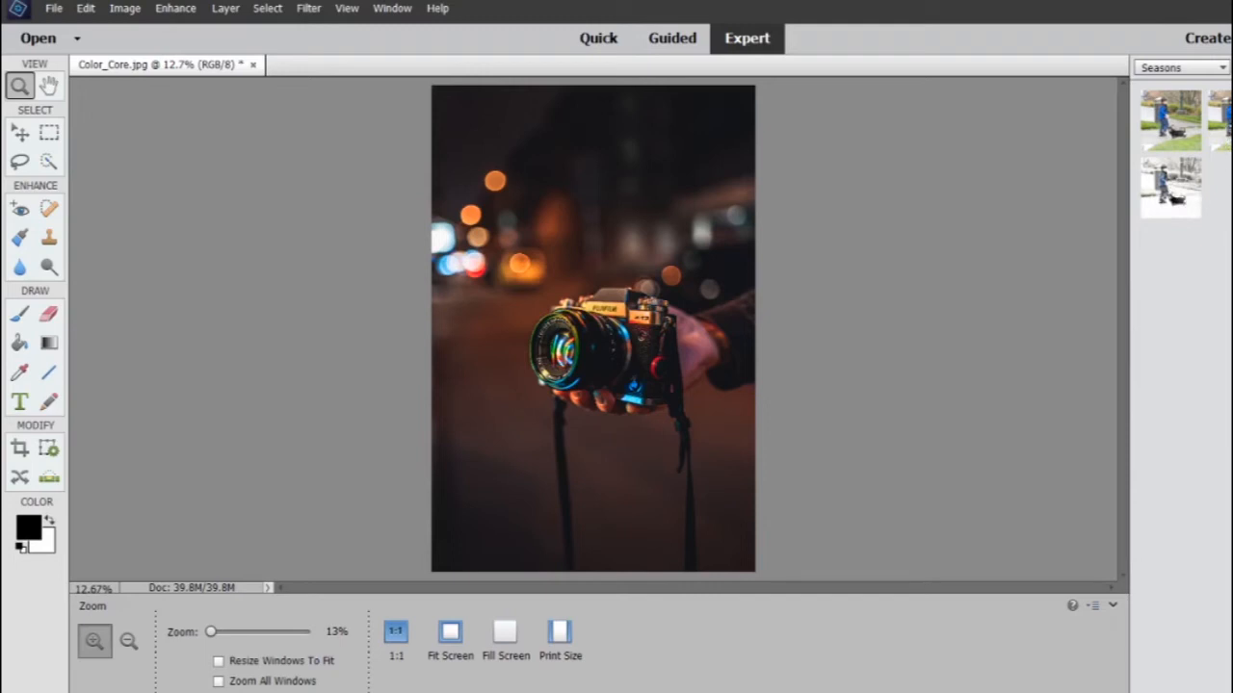
pyautogui.click(1165, 122)
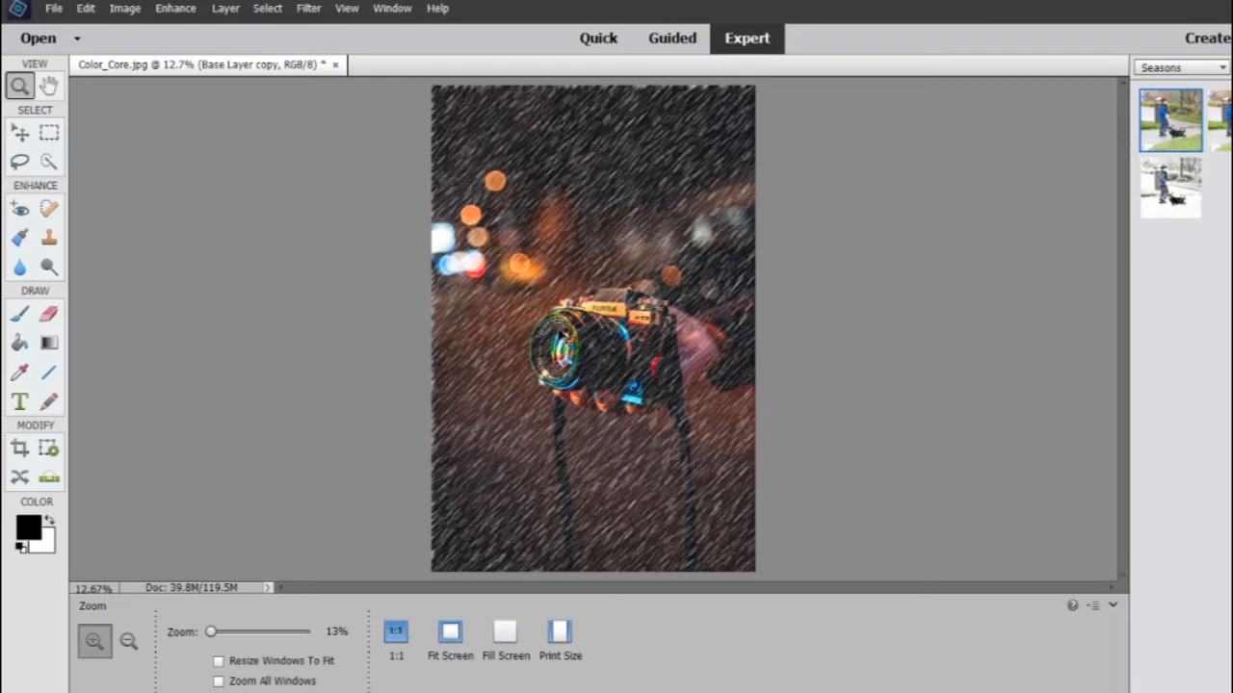
pyautogui.hotkey('ctrl', 'z')
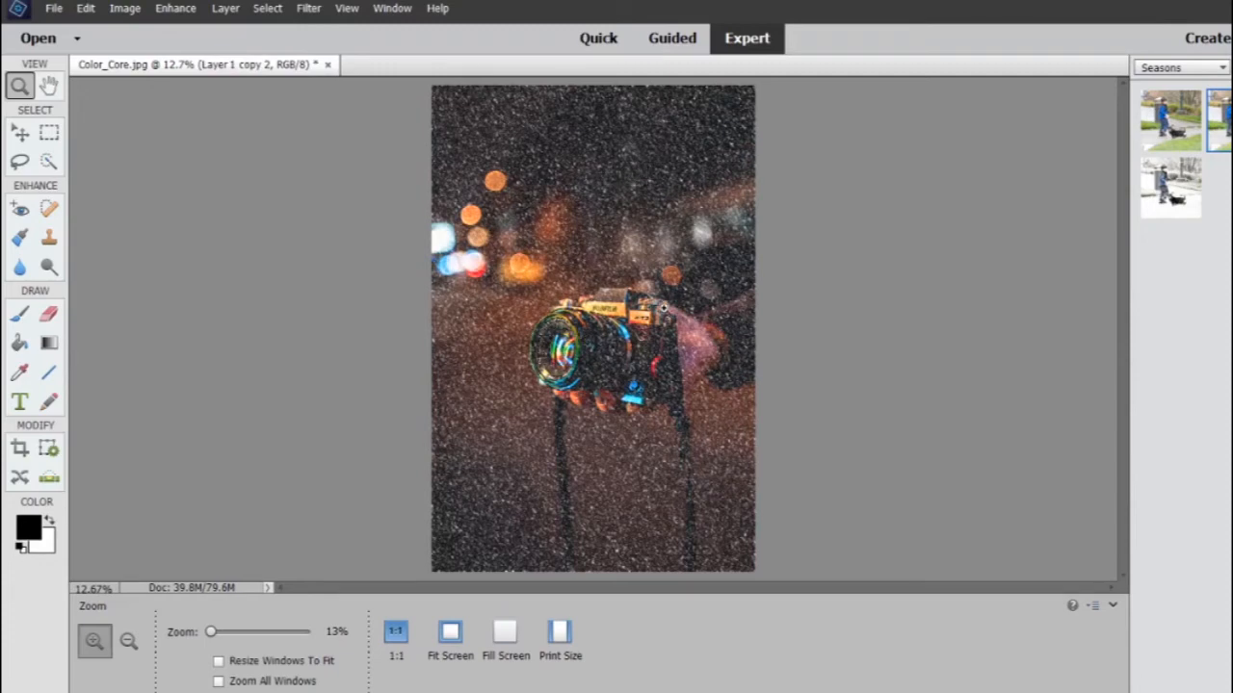
# - Try the remaining Seasons effects on the photo, including snow, the warm orange look and Winters, undoing each
pyautogui.hotkey('ctrl', 'z')
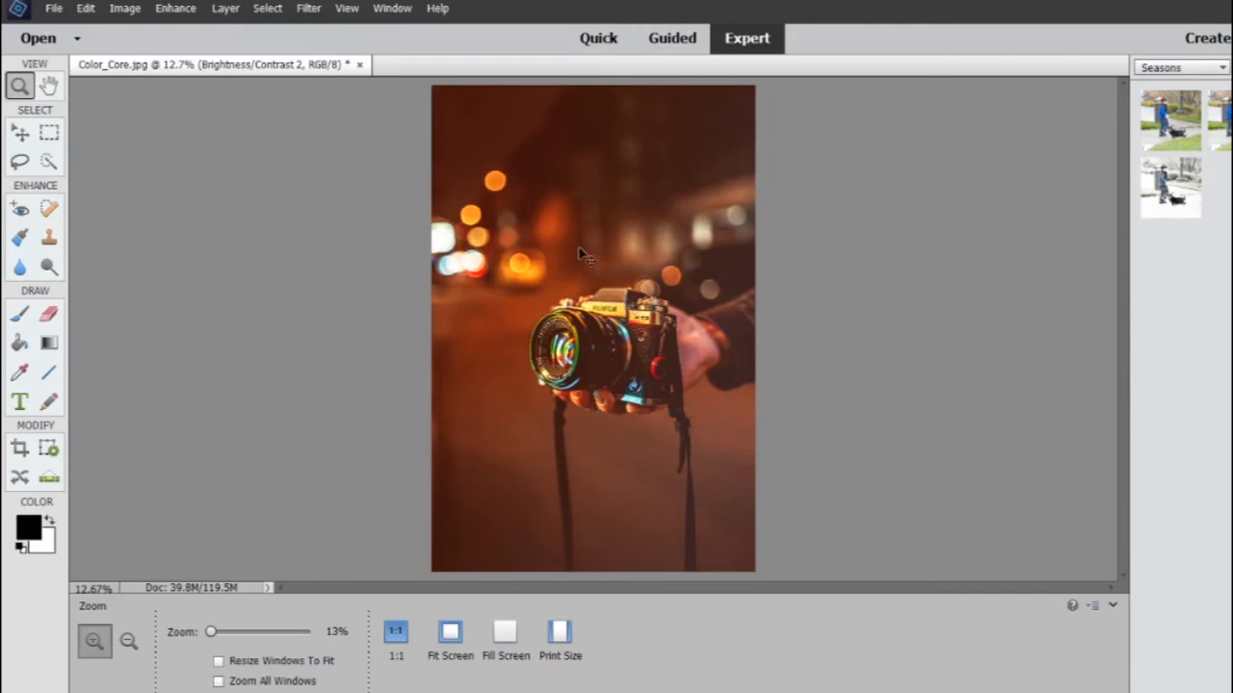
pyautogui.hotkey('ctrl', 'z')
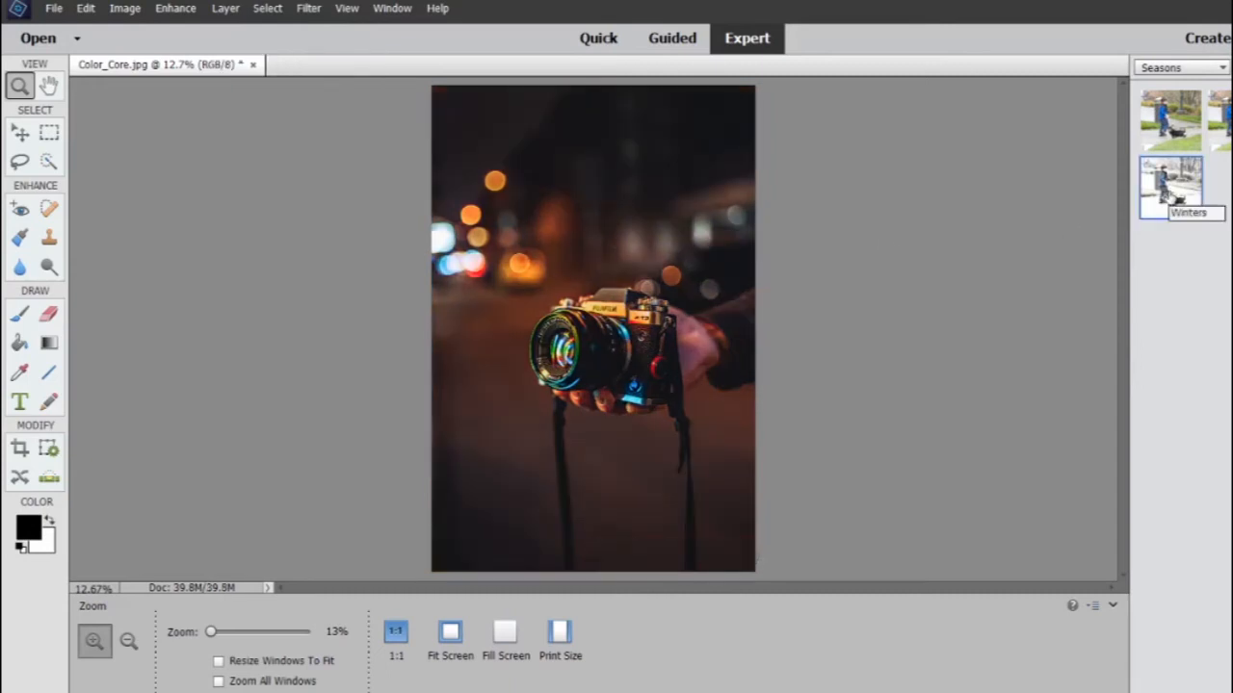
pyautogui.click(1172, 196)
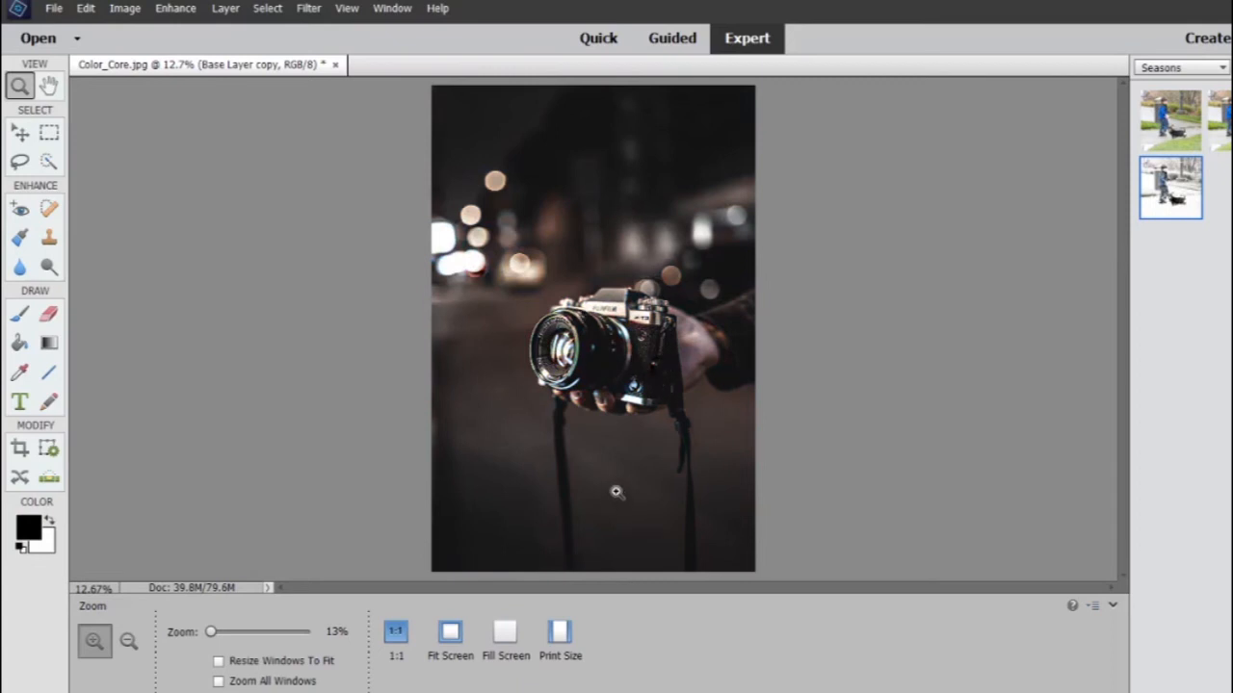
pyautogui.hotkey('ctrl', 'z')
# - Switch the effects to the Textures set
pyautogui.click(1155, 67)
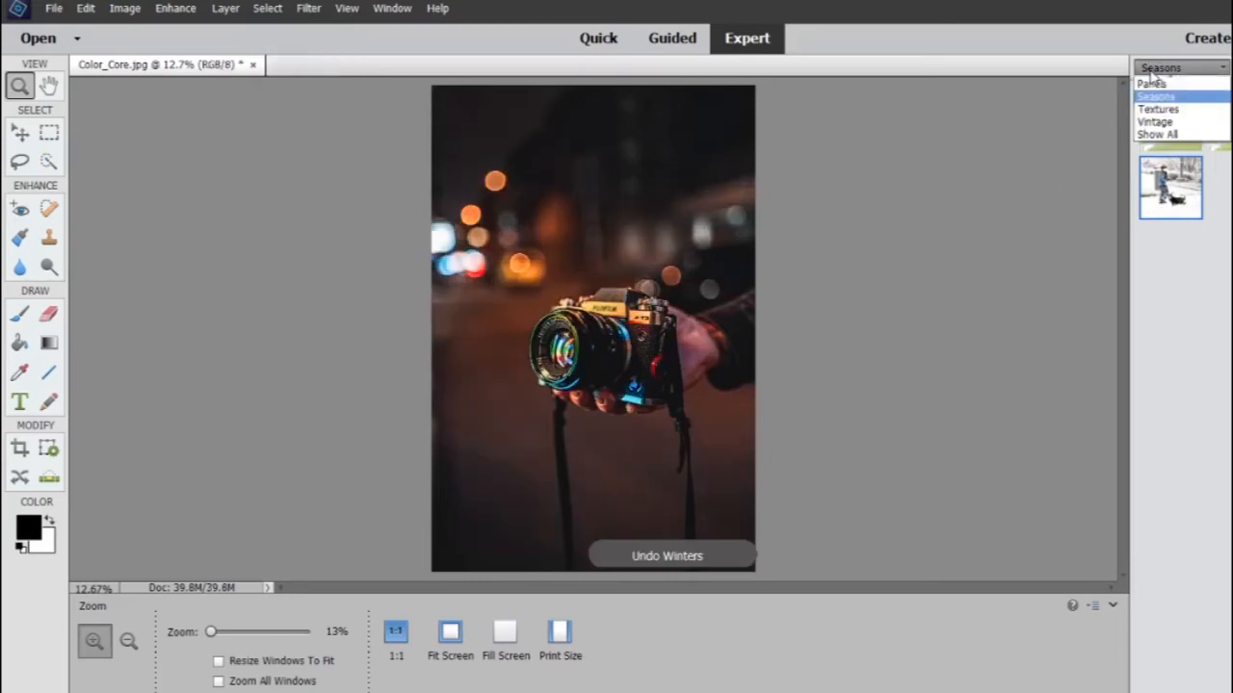
pyautogui.click(1160, 159)
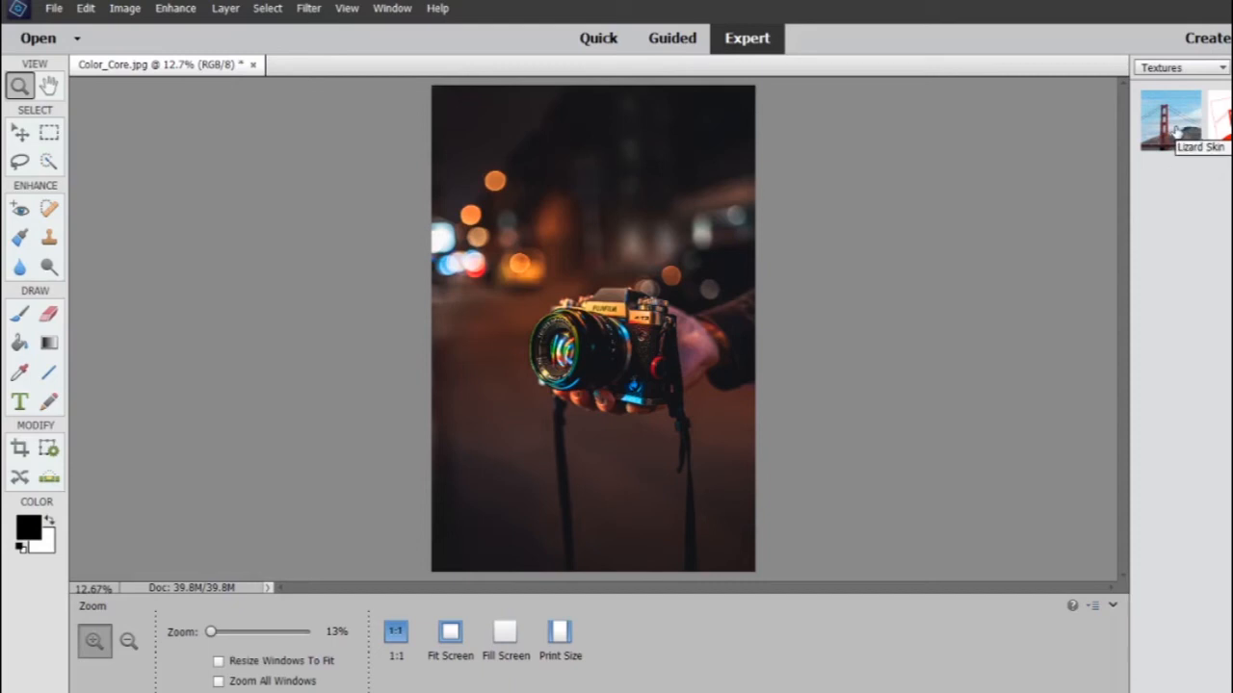
# - Try the Lizard Skin and Rubber Stamp textures on the photo one at a time, undoing each
pyautogui.click(1175, 132)
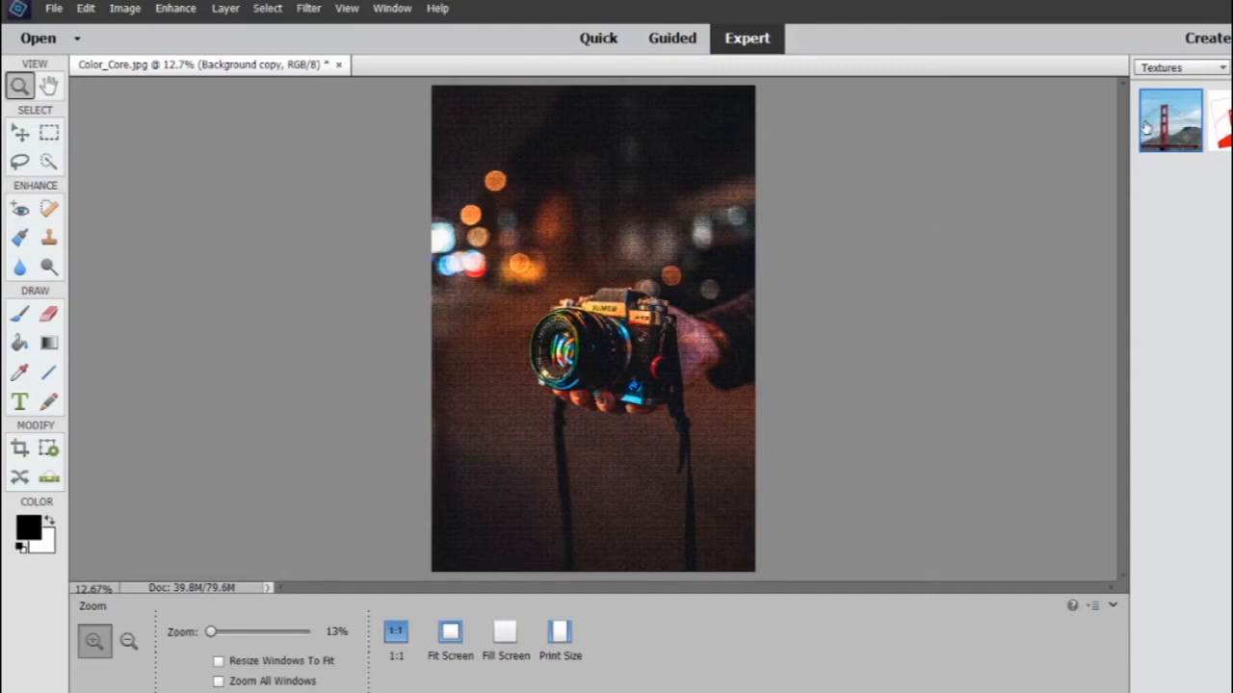
pyautogui.hotkey('ctrl', 'z')
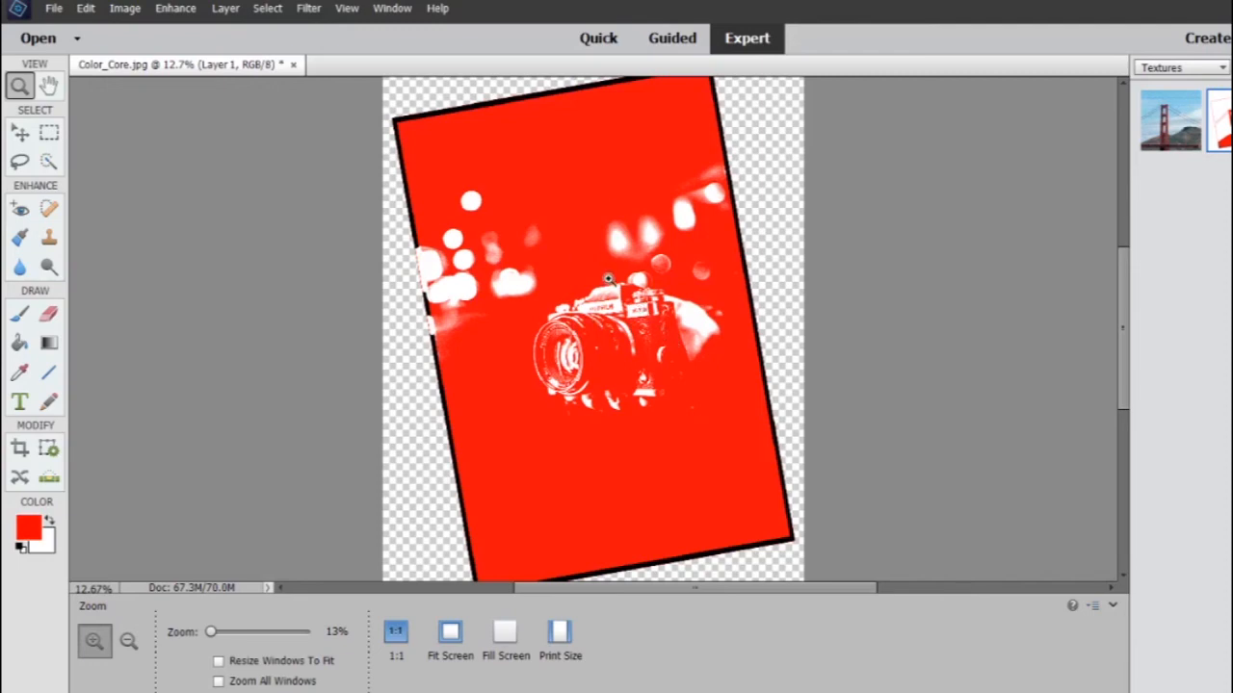
pyautogui.hotkey('ctrl', 'z')
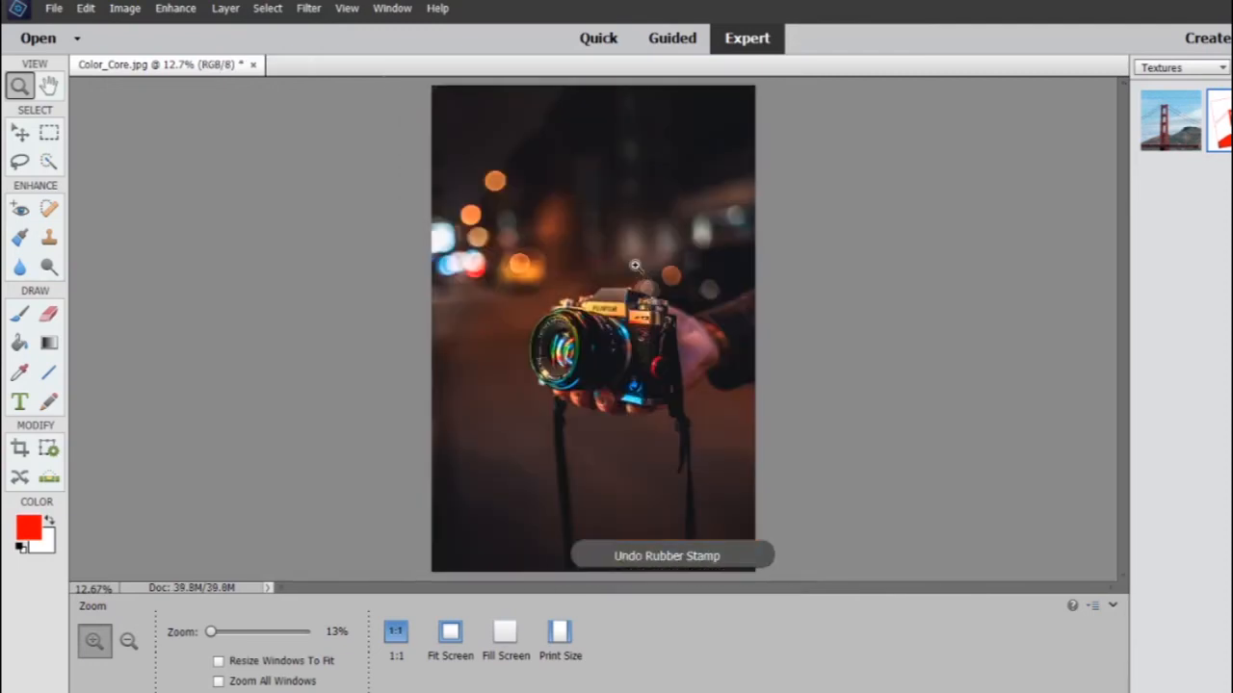
# - Switch the effects to the Vintage set and try its coloured pencil sketch and sepia paper effects on the photo, undoing each
pyautogui.click(1156, 67)
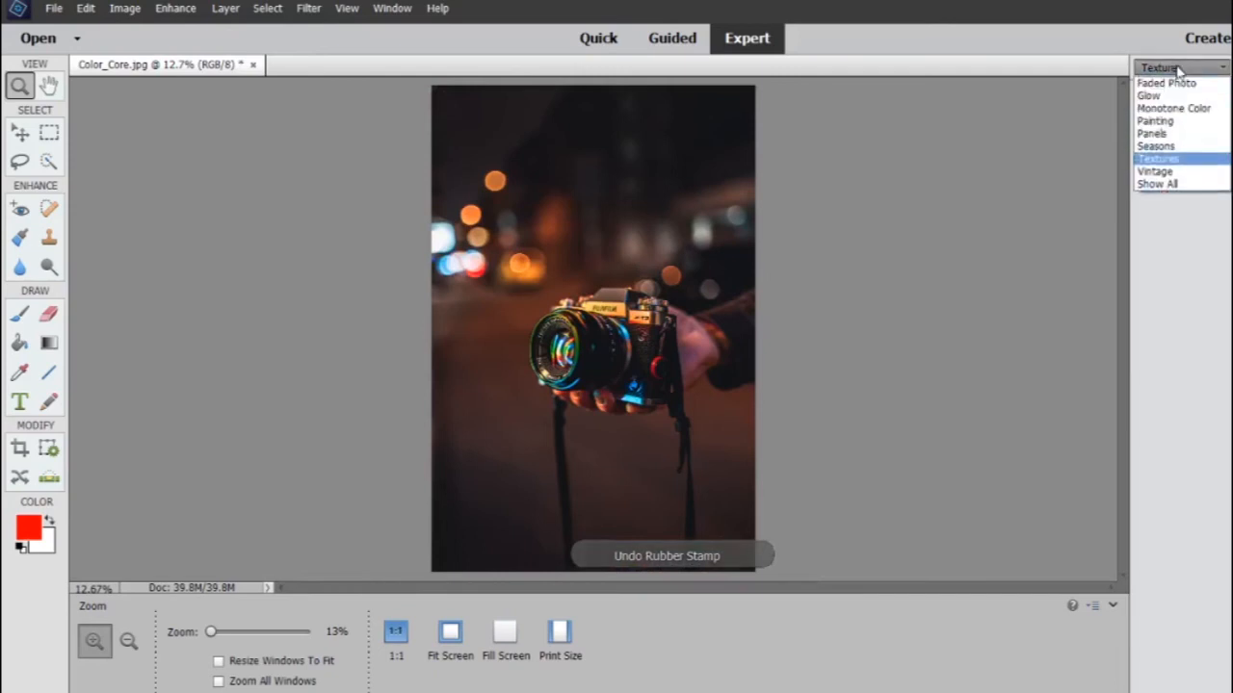
pyautogui.click(1156, 172)
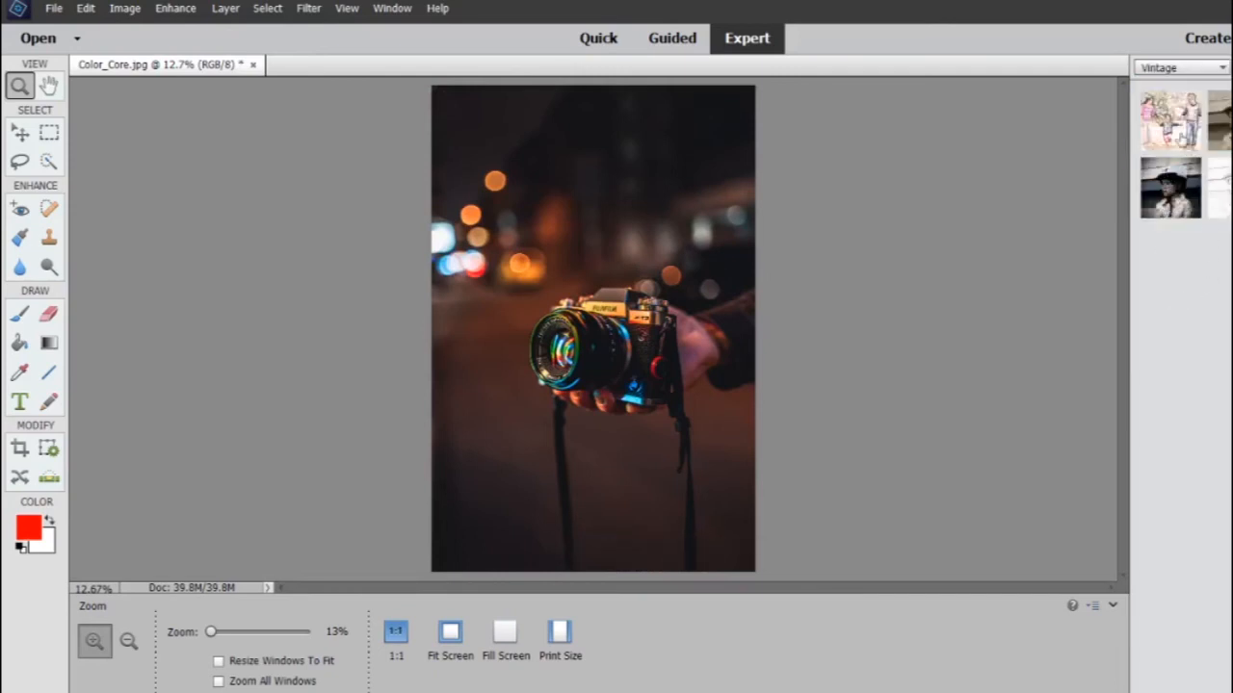
pyautogui.click(1167, 124)
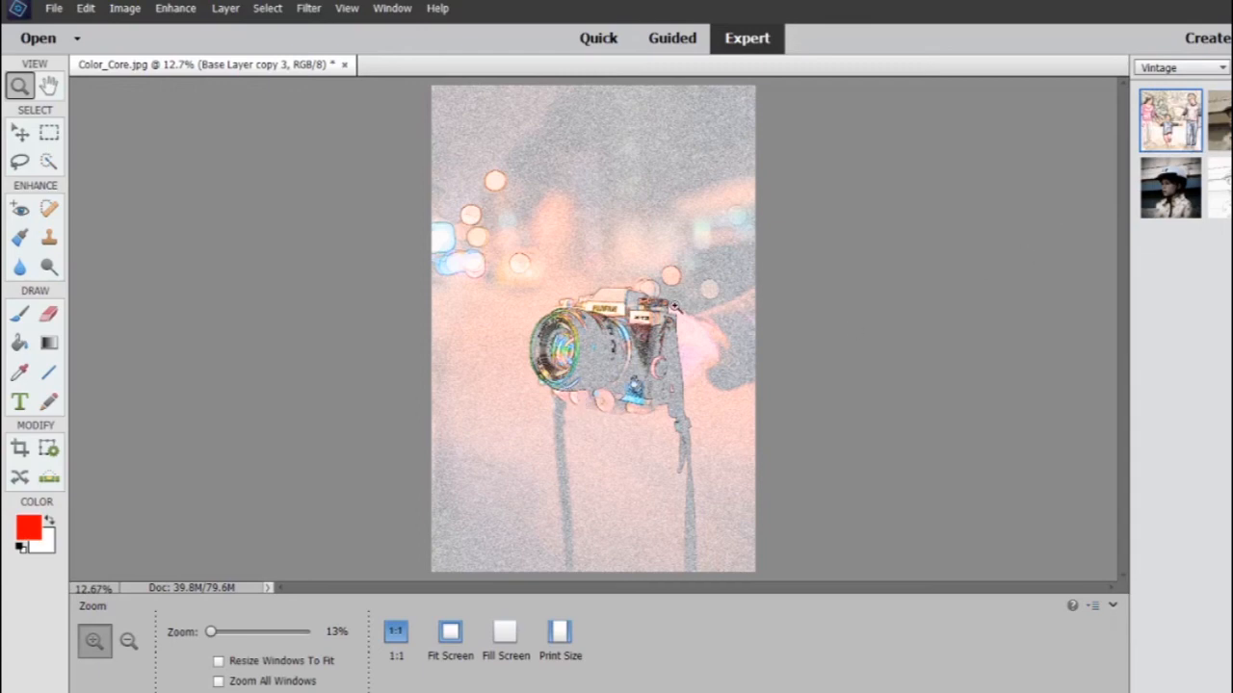
pyautogui.hotkey('ctrl', 'z')
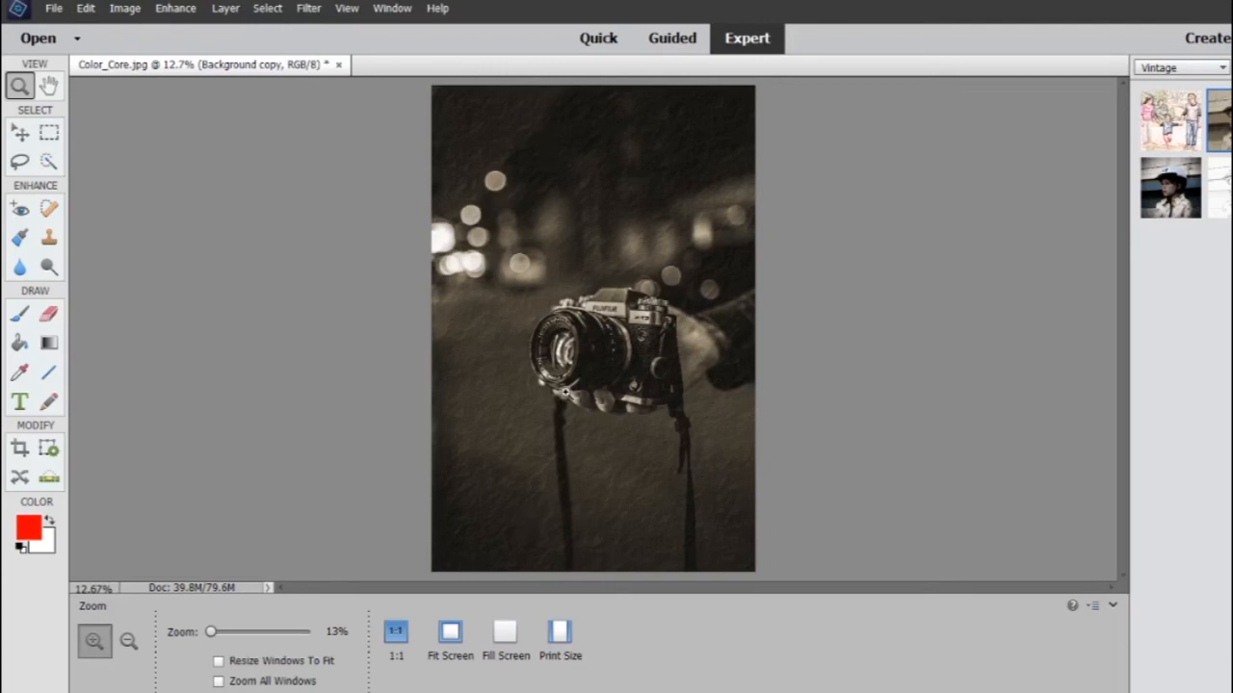
pyautogui.hotkey('ctrl', 'z')
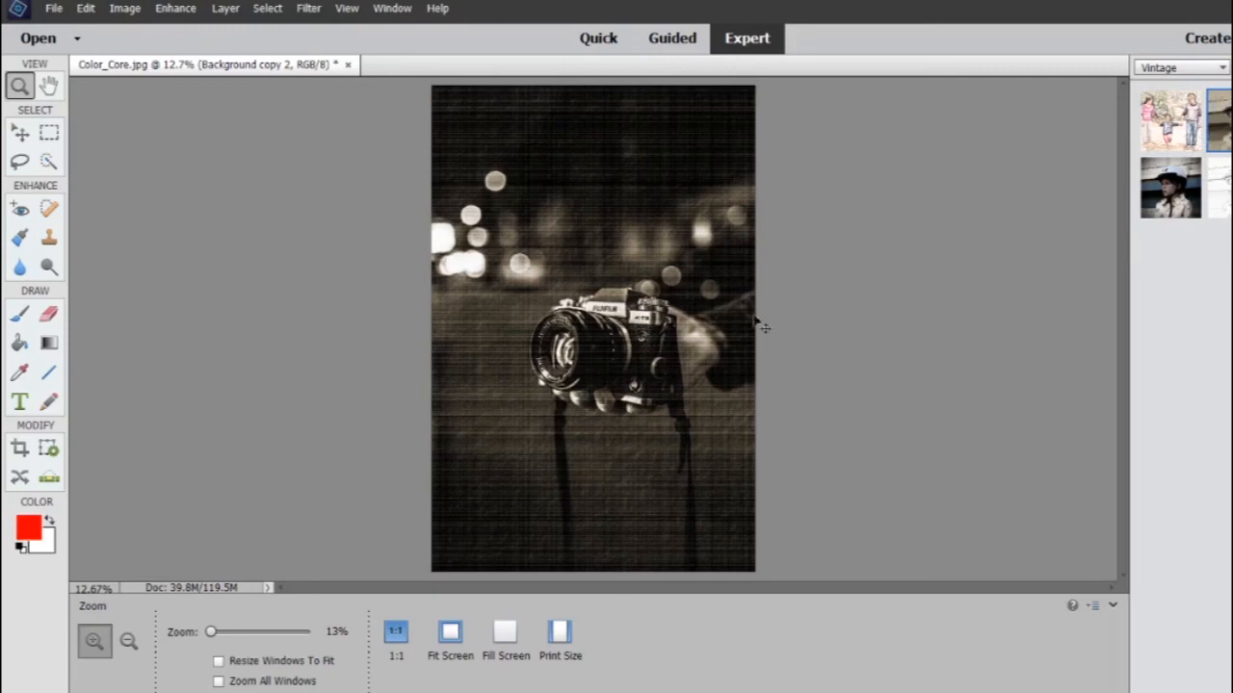
pyautogui.hotkey('ctrl', 'z')
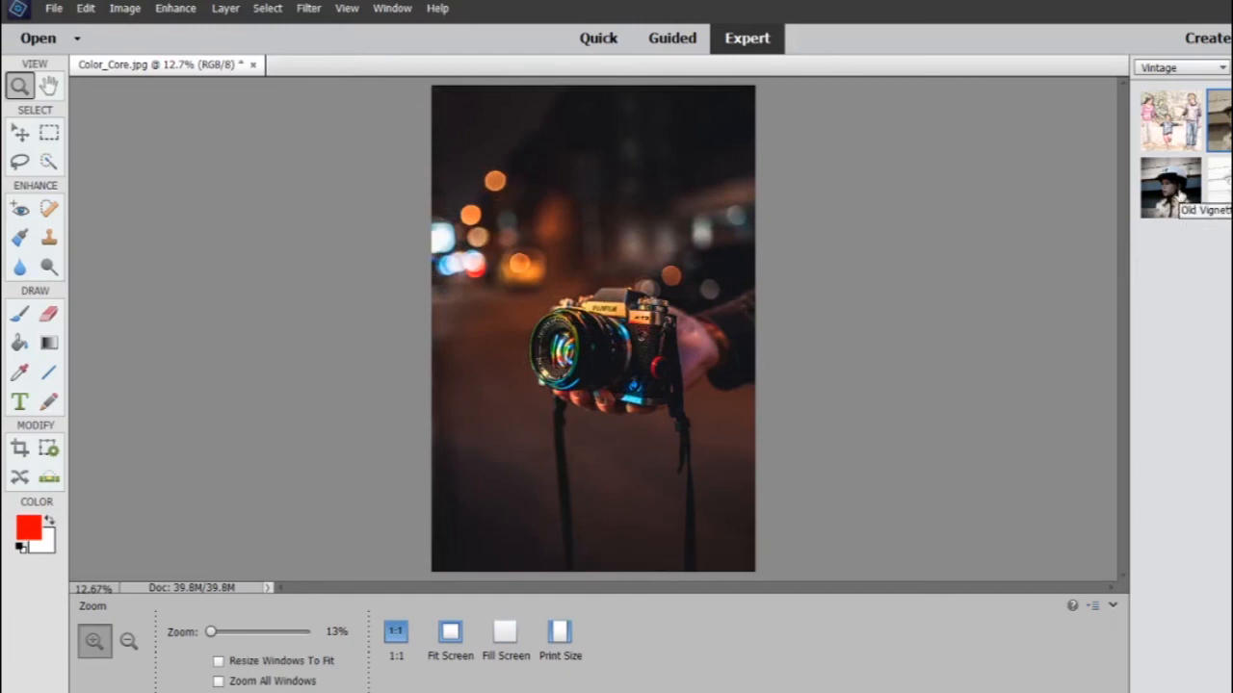
# - Try the Old Vignette effect and the black-and-white pencil sketch effect on the photo, undoing each
pyautogui.click(1177, 197)
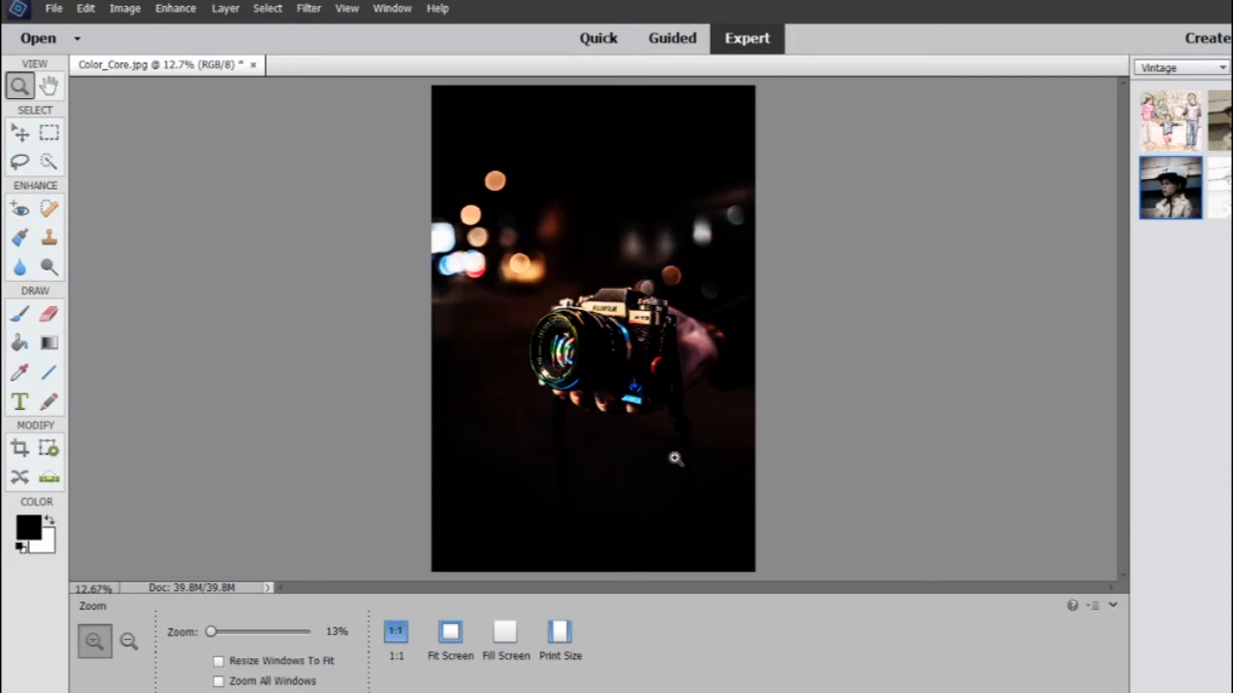
pyautogui.hotkey('ctrl', 'z')
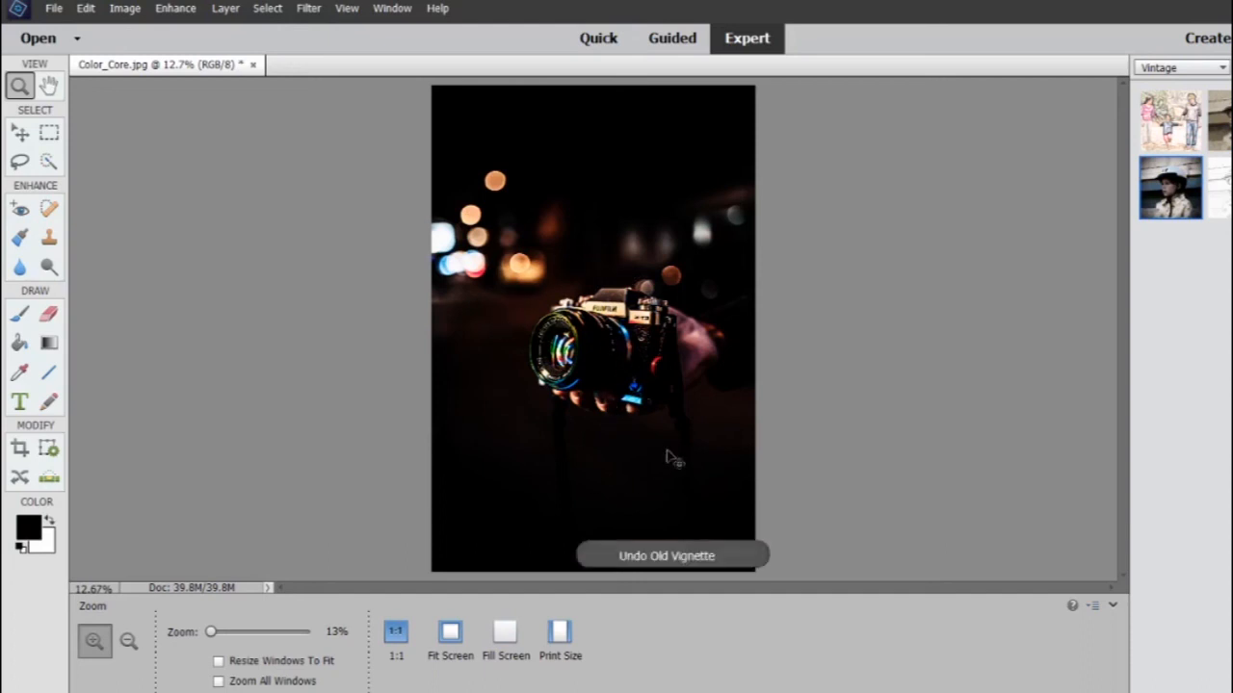
pyautogui.click(1219, 193)
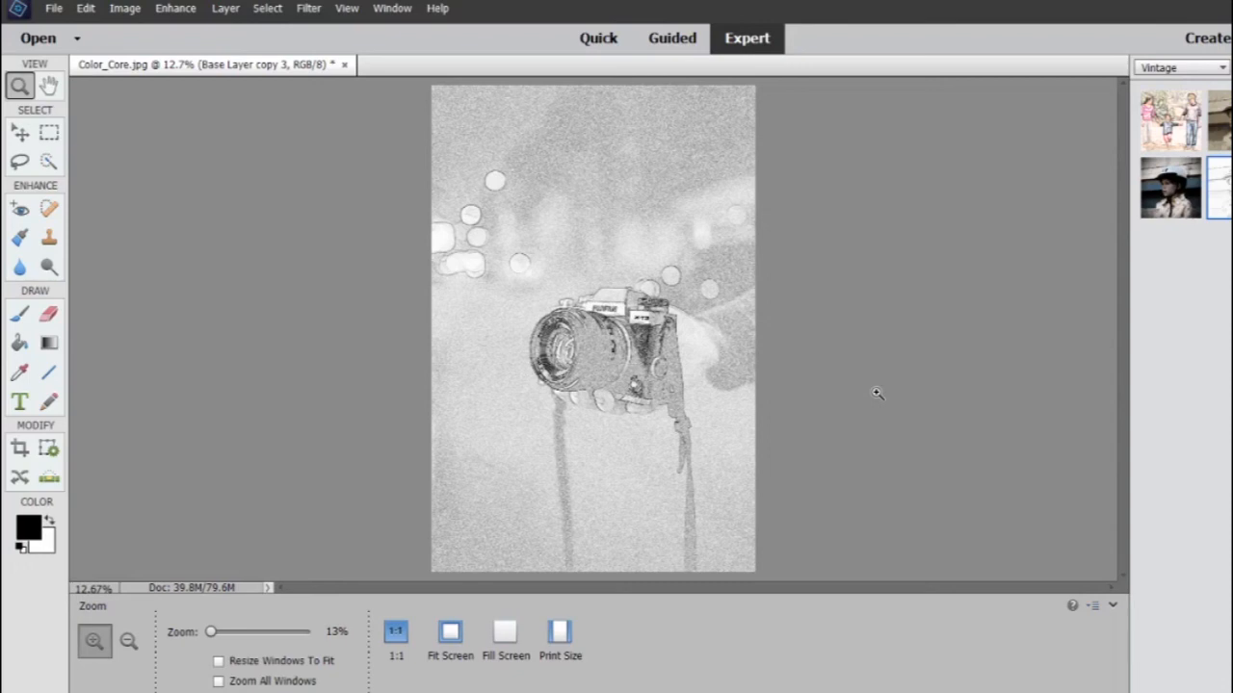
pyautogui.hotkey('ctrl', 'z')
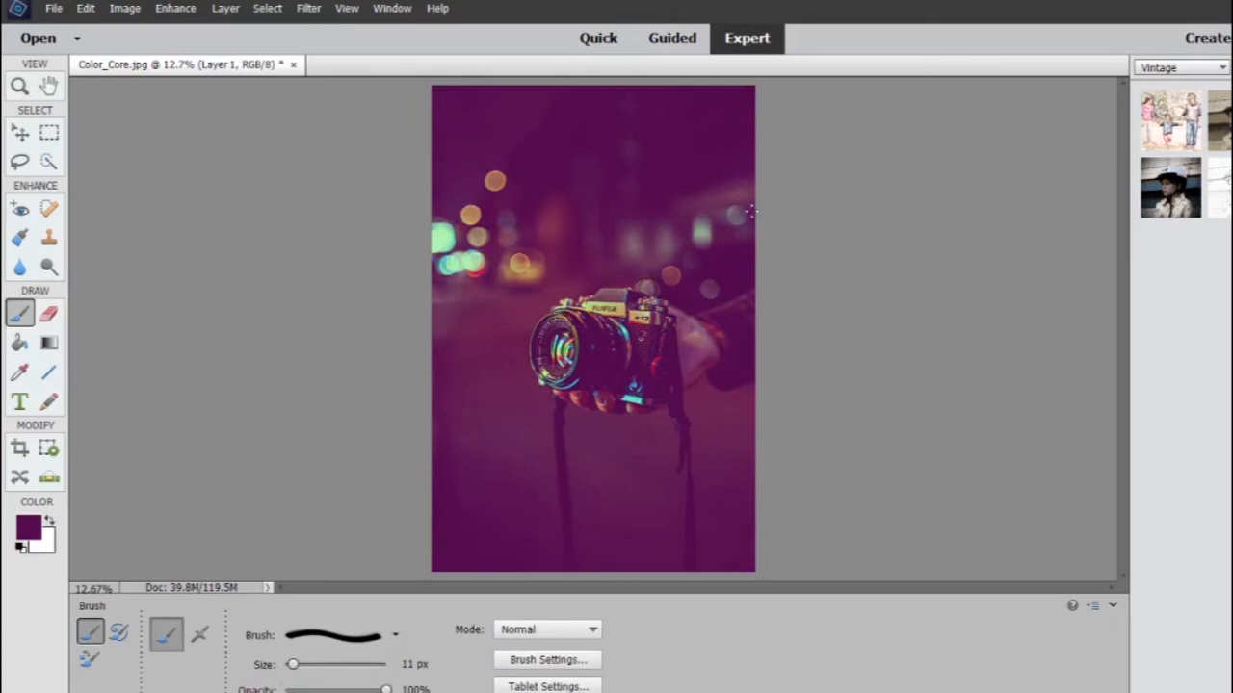
# - Try the purple Tinted Old effect on the photo, undoing it and keeping the Vintage set selected
pyautogui.click(1208, 68)
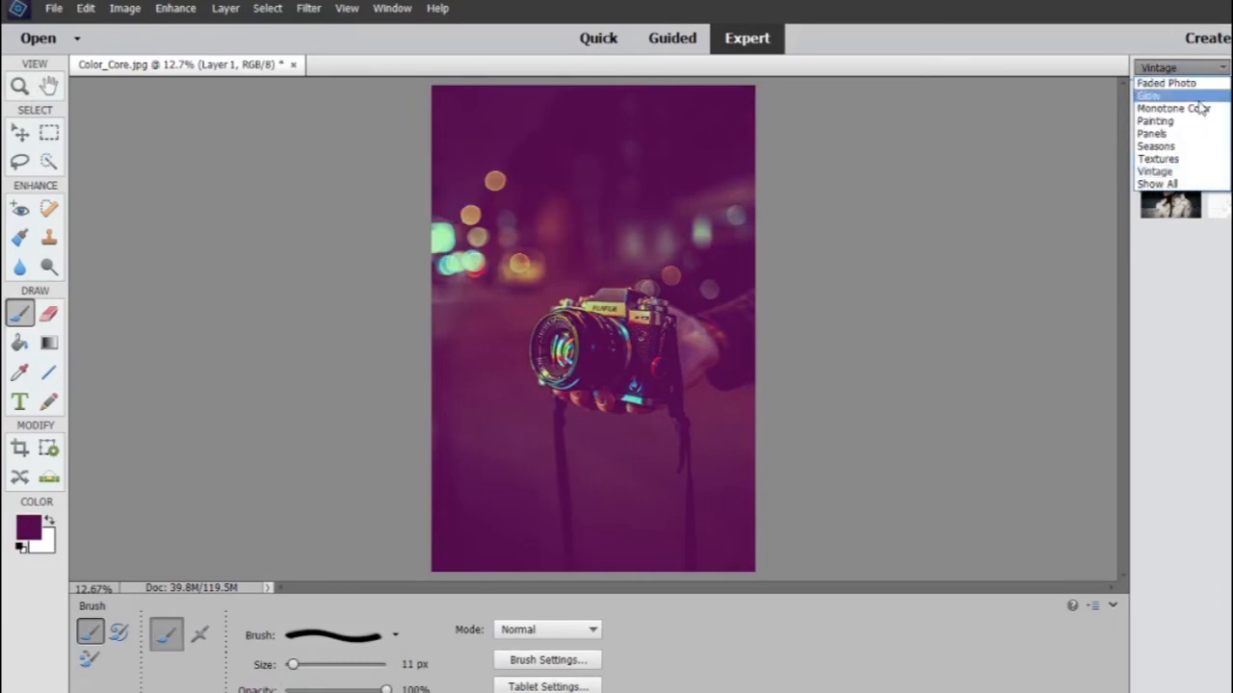
pyautogui.click(1196, 348)
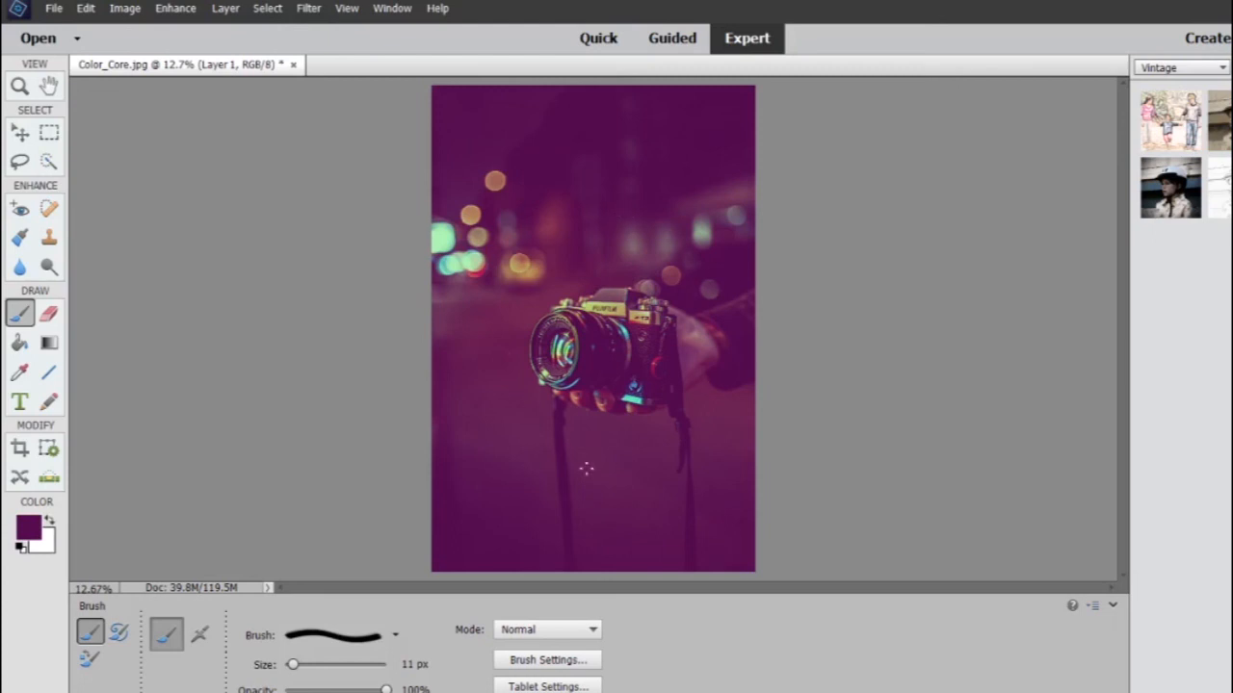
pyautogui.hotkey('ctrl', 'z')
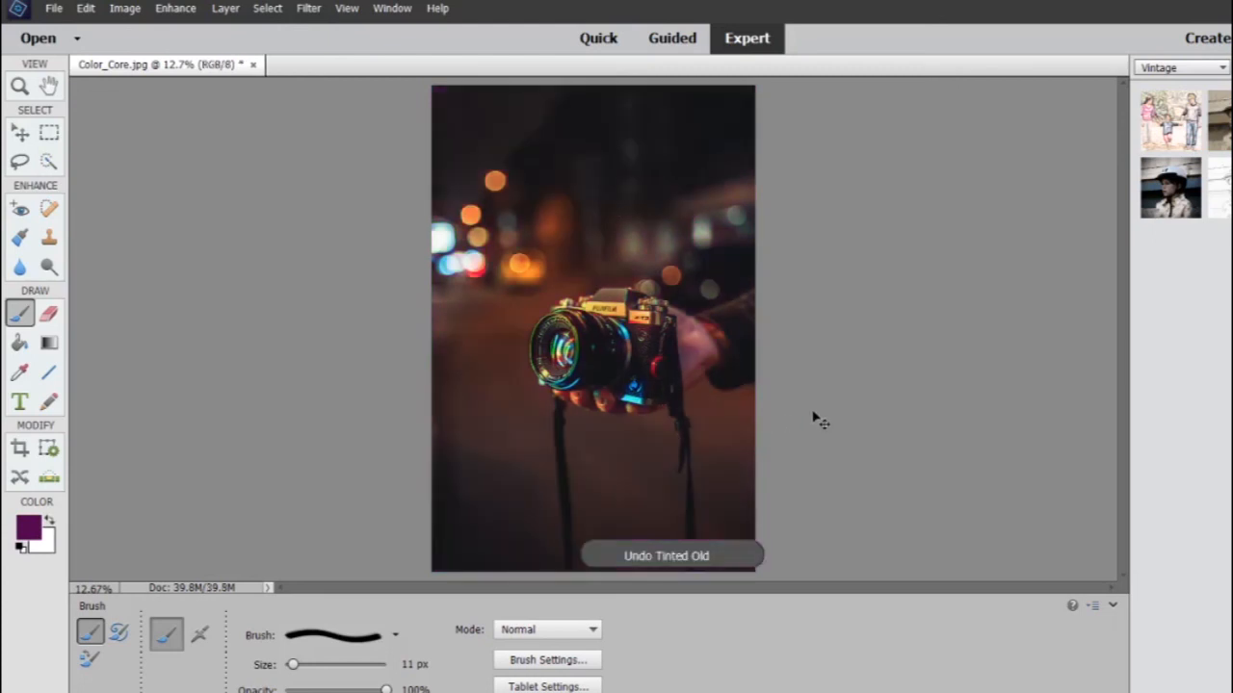